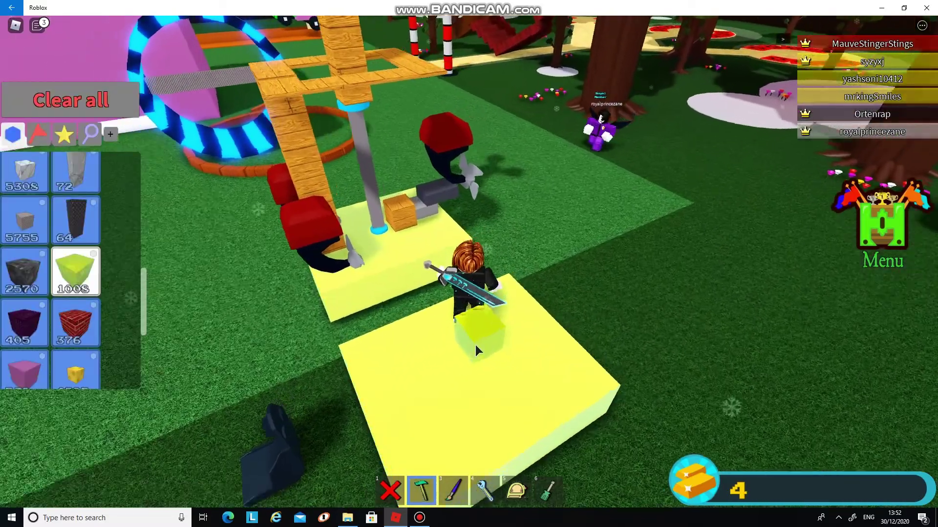
scroll(52, 248, "down", 3)
scroll(54, 275, "down", 3)
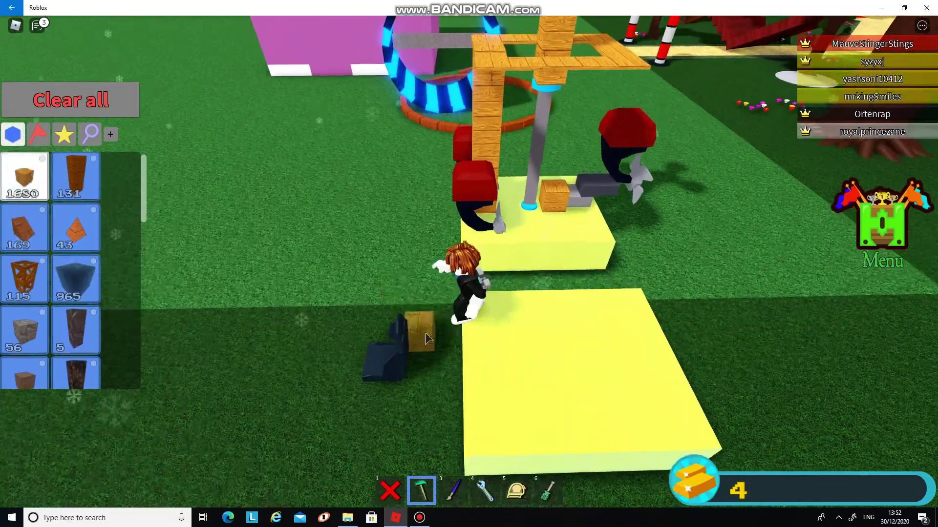
Place a wood block on the yellow platform and stretch it upward into a tall pillar.
left_click(500, 365)
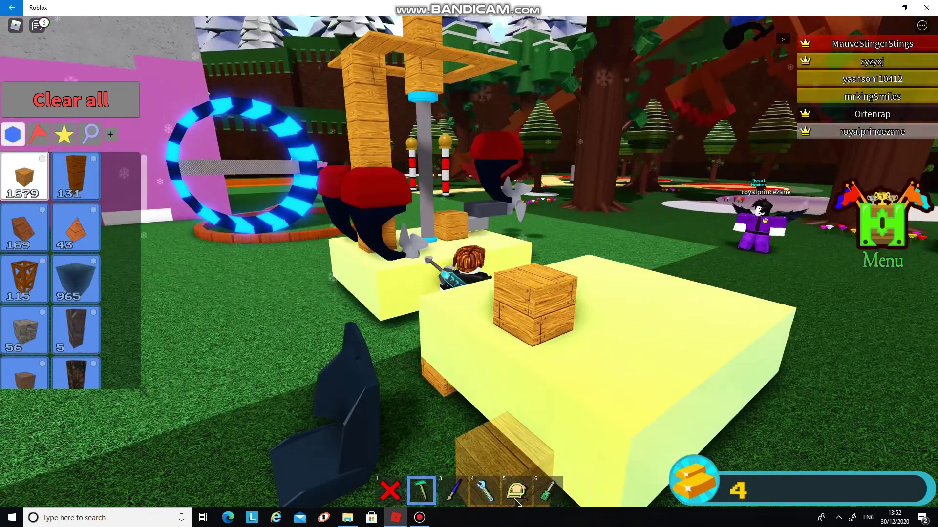
left_click(516, 492)
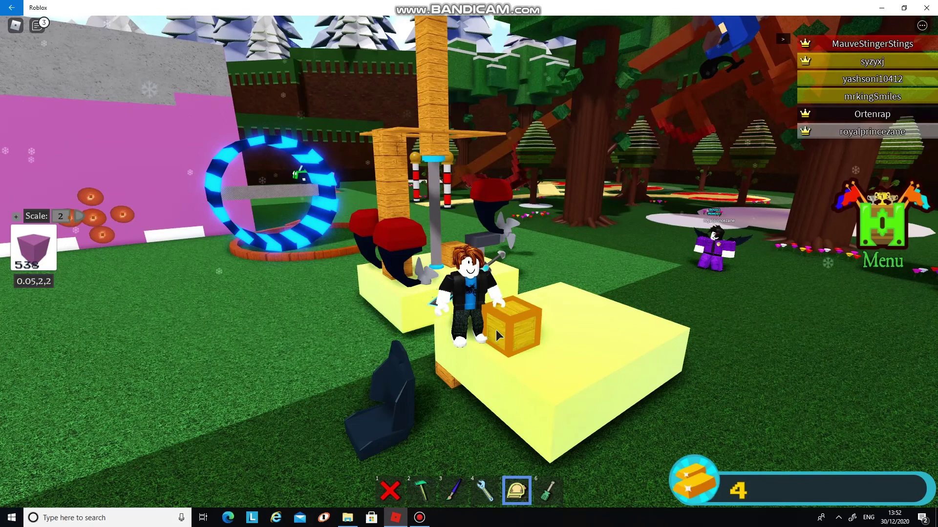
left_click(496, 330)
left_click_drag(515, 293, 529, 65)
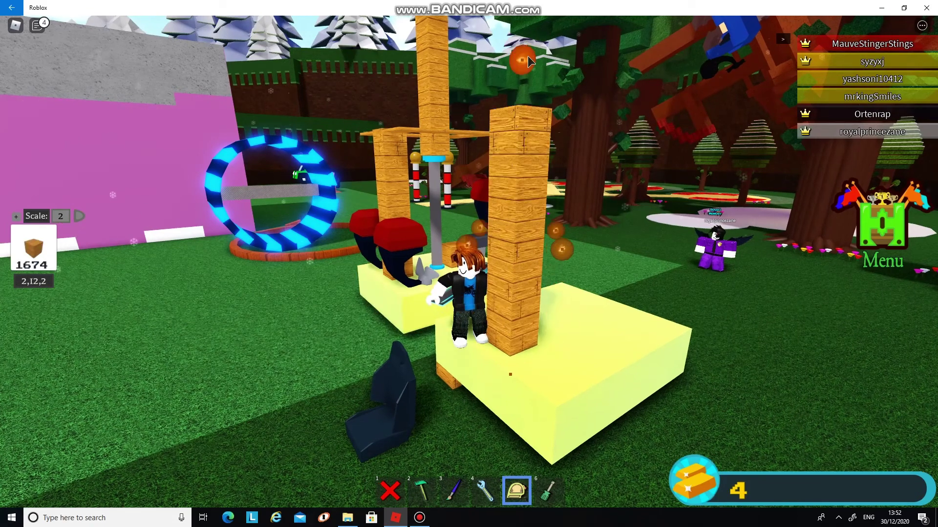
type("0.2")
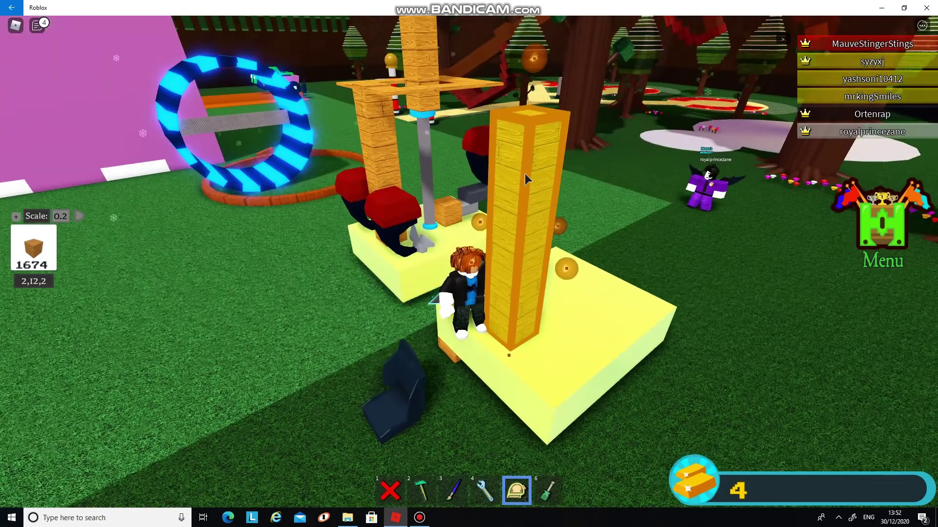
left_click_drag(538, 79, 538, 73)
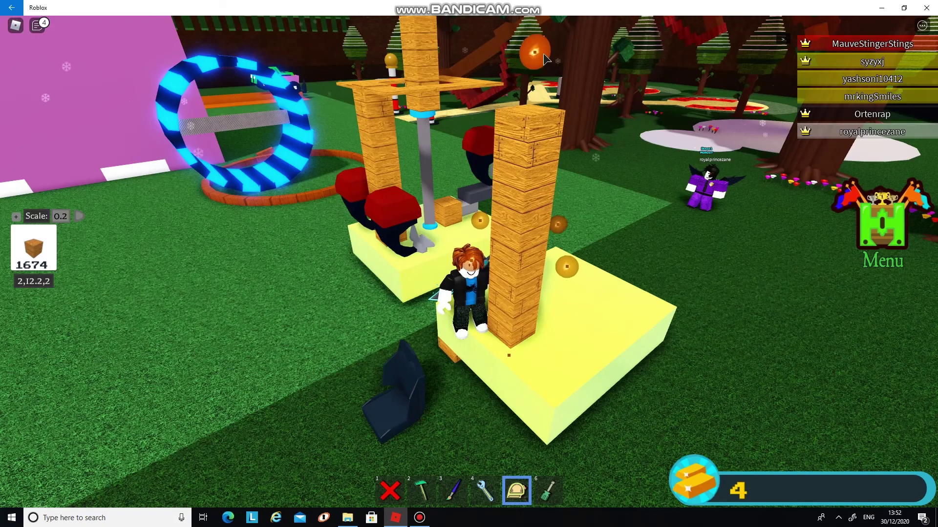
Add a wood block atop the pillar and stretch it sideways into an overhanging arm.
key("2")
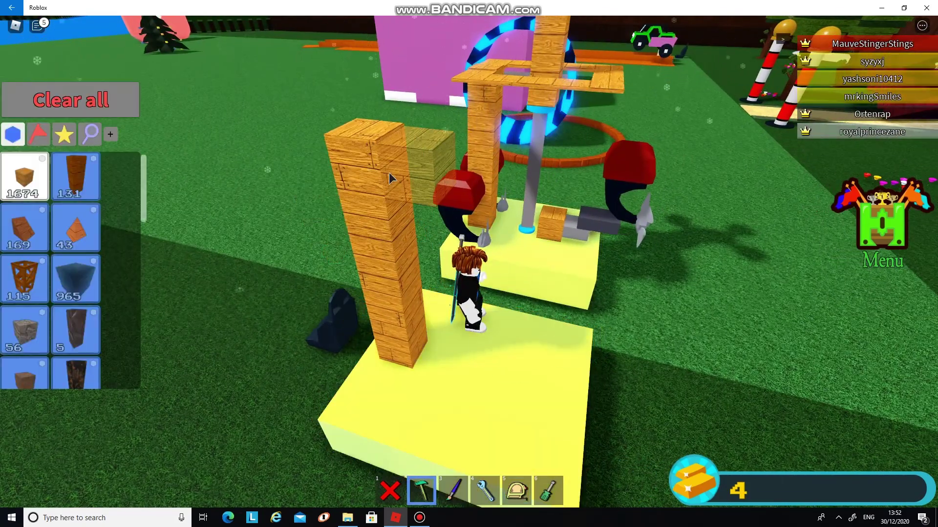
left_click(390, 169)
key("5")
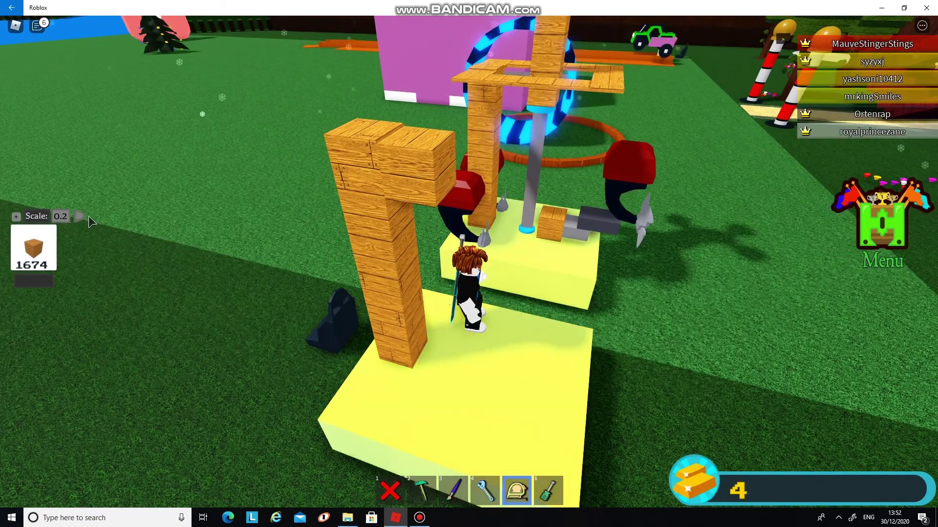
left_click(506, 174)
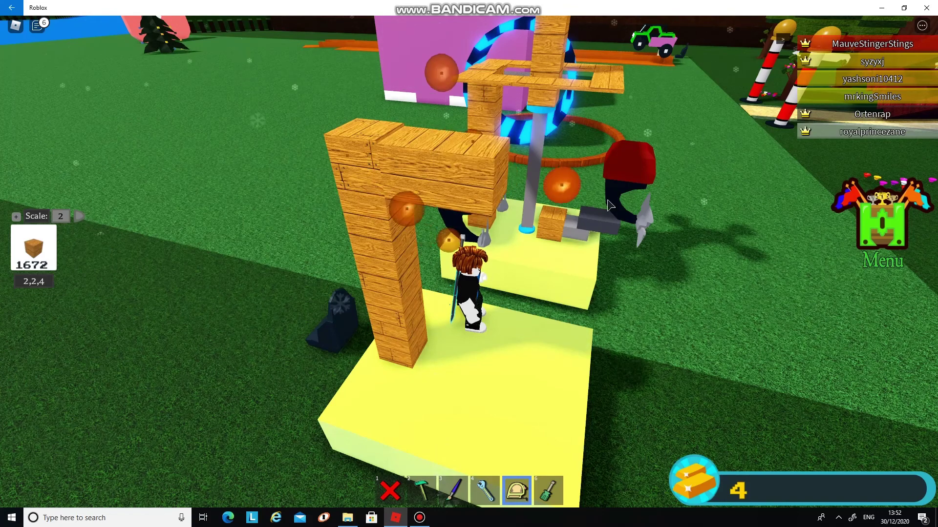
mouse_move(534, 177)
left_mouse_down()
mouse_move(552, 296)
mouse_move(543, 334)
left_mouse_up()
key("2")
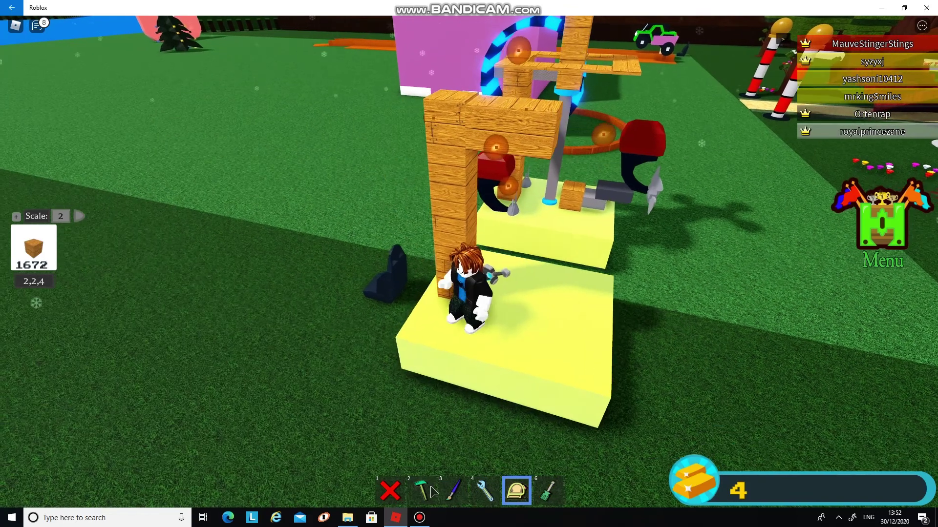
Place the gold piston mount under the wooden arm and extend it with the property tool.
left_click(64, 134)
scroll(25, 271, "down", 3)
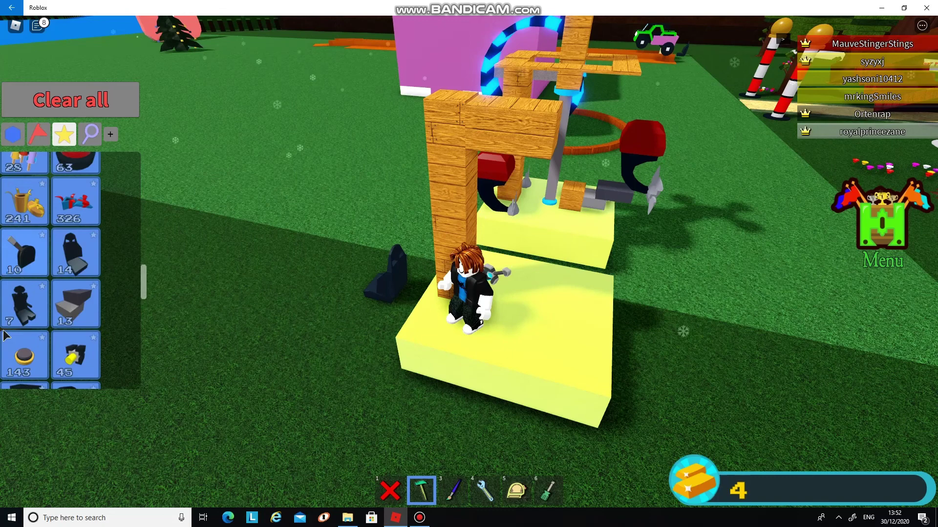
scroll(23, 274, "down", 2)
left_click_drag(334, 401, 517, 167)
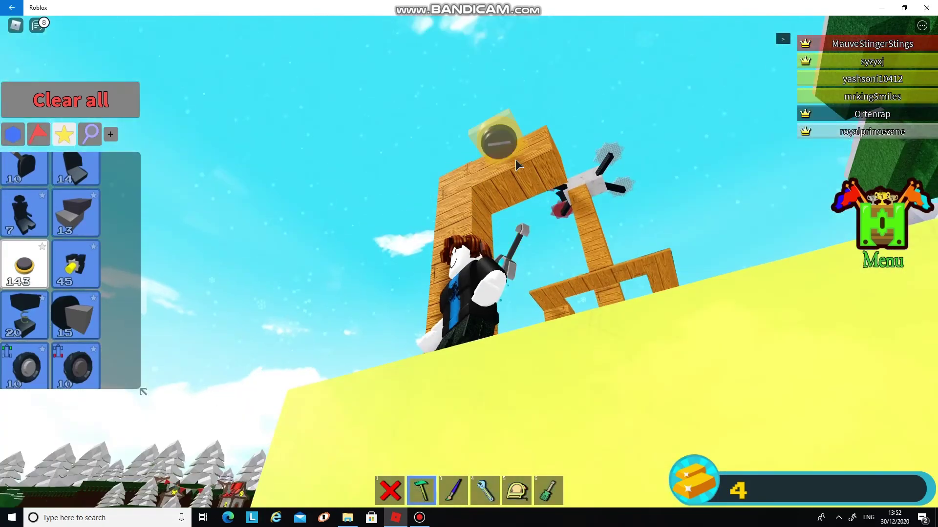
left_click(546, 183)
key("6")
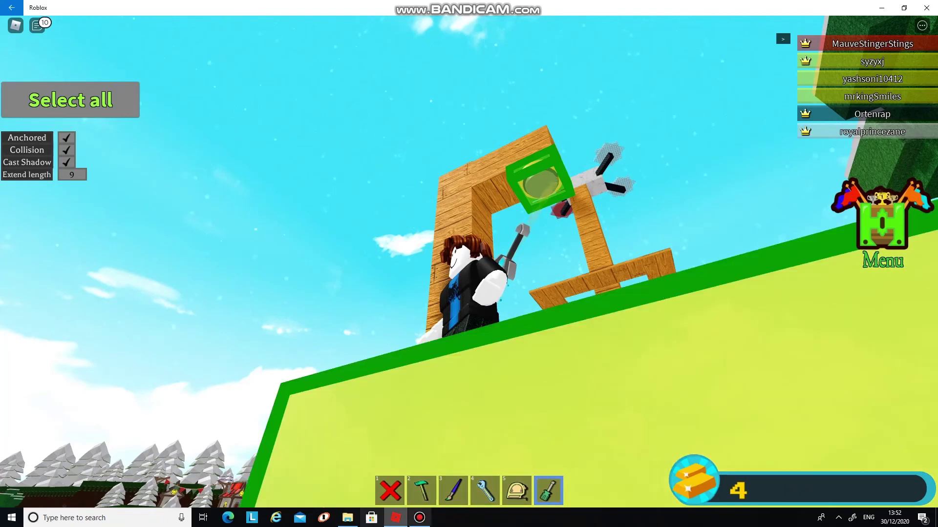
key("6")
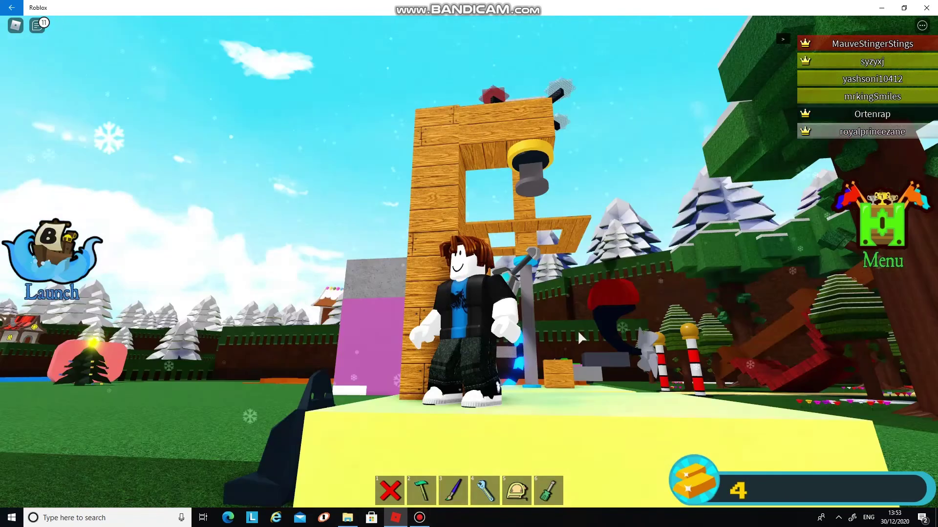
Step off the platform to view the drone and pick the bright yellow block.
key("s")
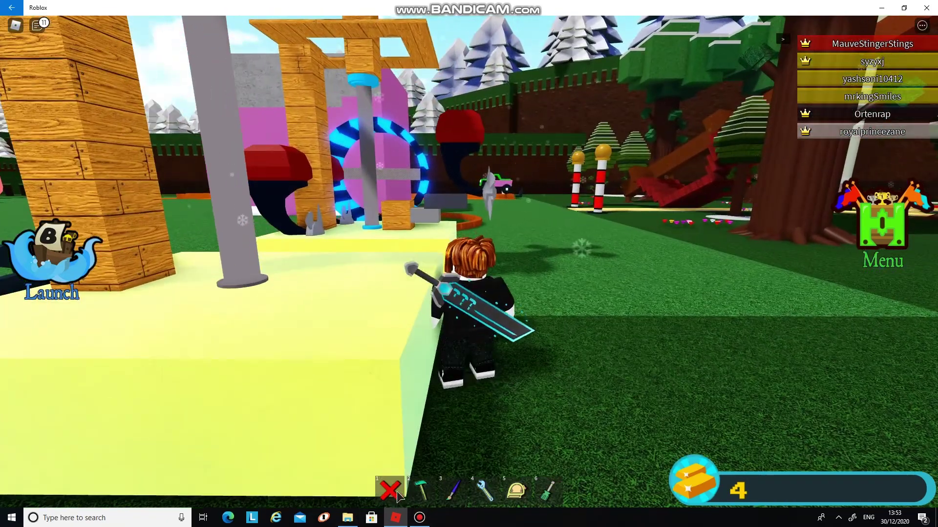
key("1")
left_click(421, 491)
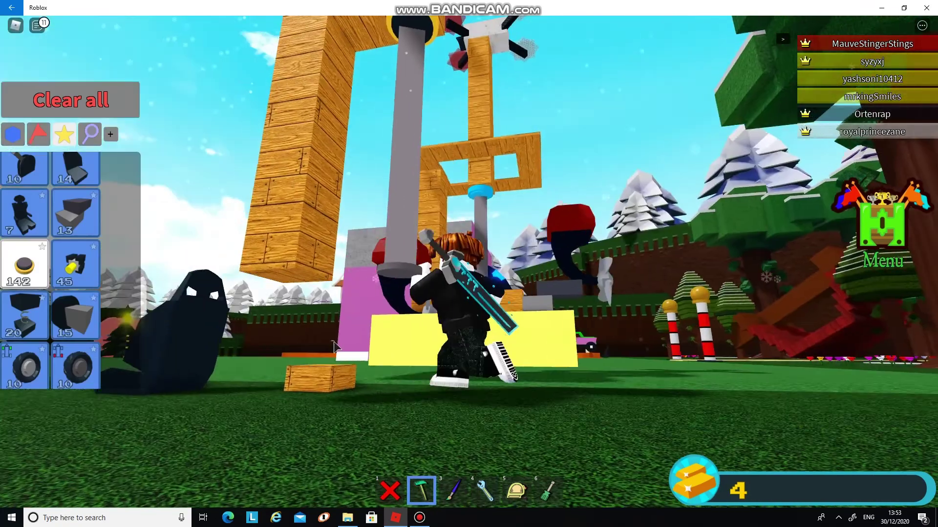
left_click(70, 274)
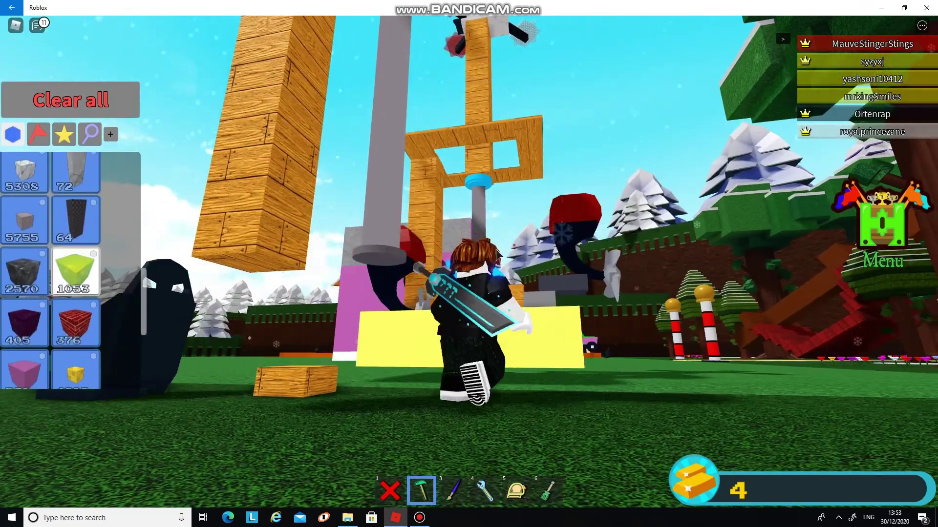
Place a yellow block under the pole and stretch it into a thick 10,3,12 base.
left_click(374, 293)
left_click(517, 493)
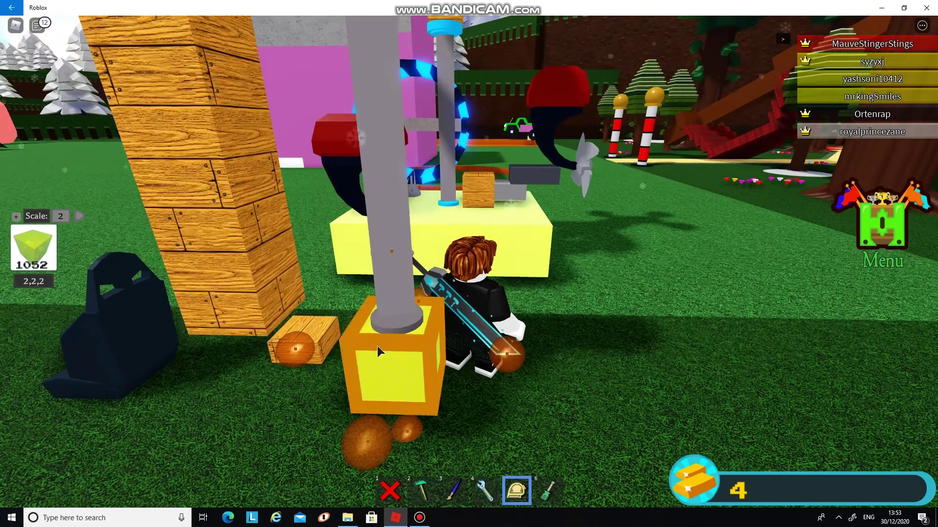
left_click(323, 352)
left_click(463, 359)
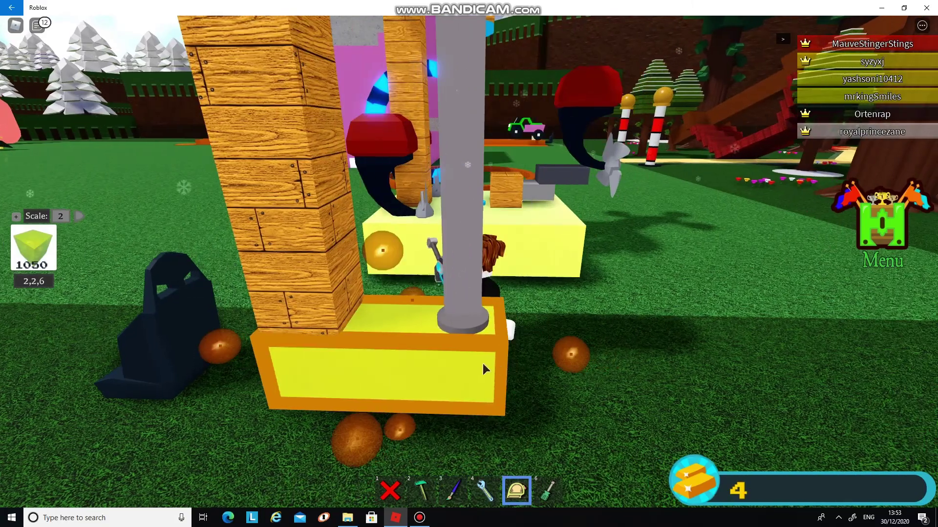
left_click(483, 370)
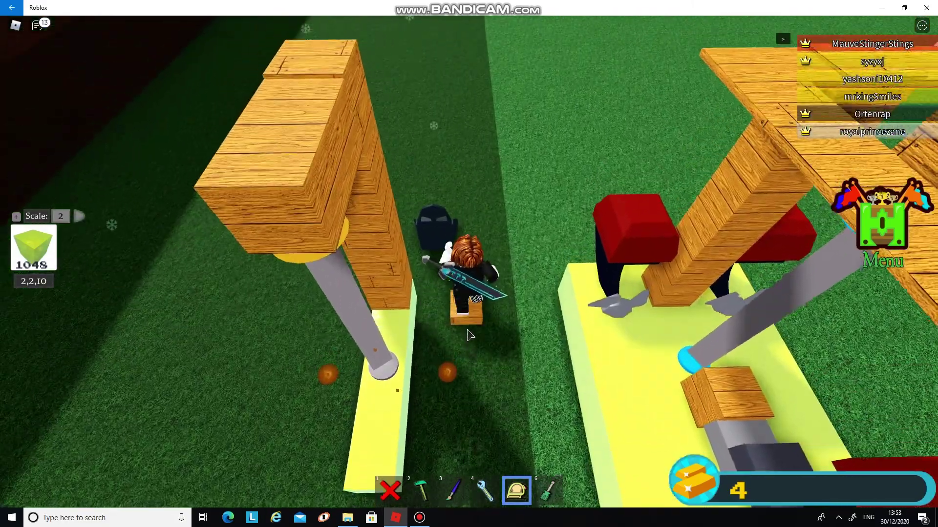
left_click(449, 371)
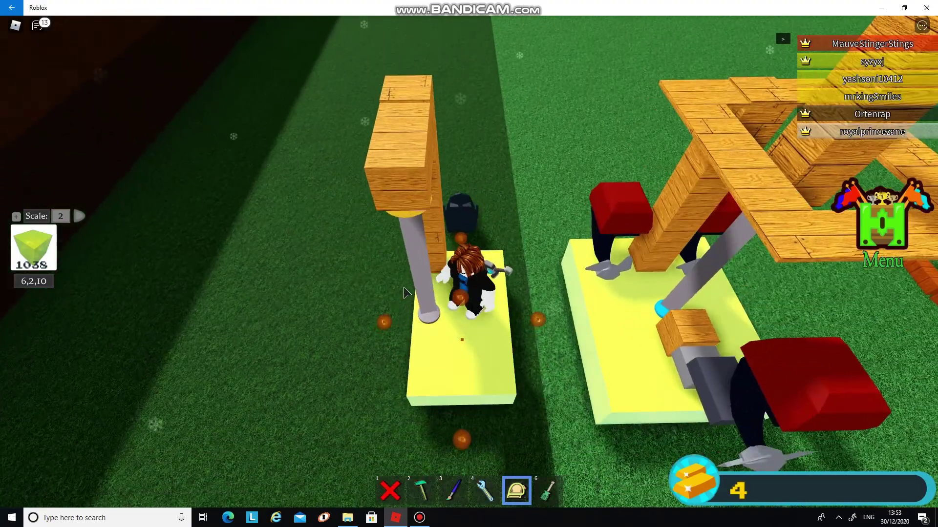
left_click(344, 322)
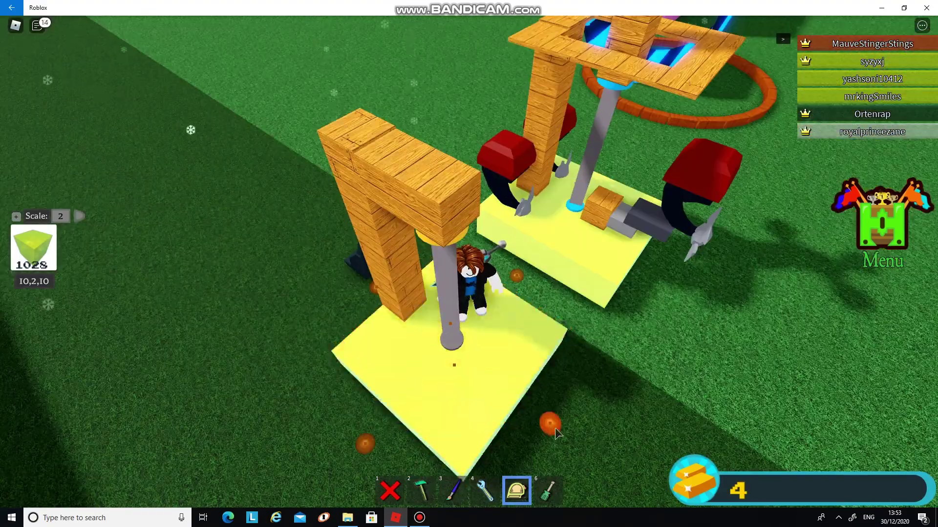
left_click(551, 425)
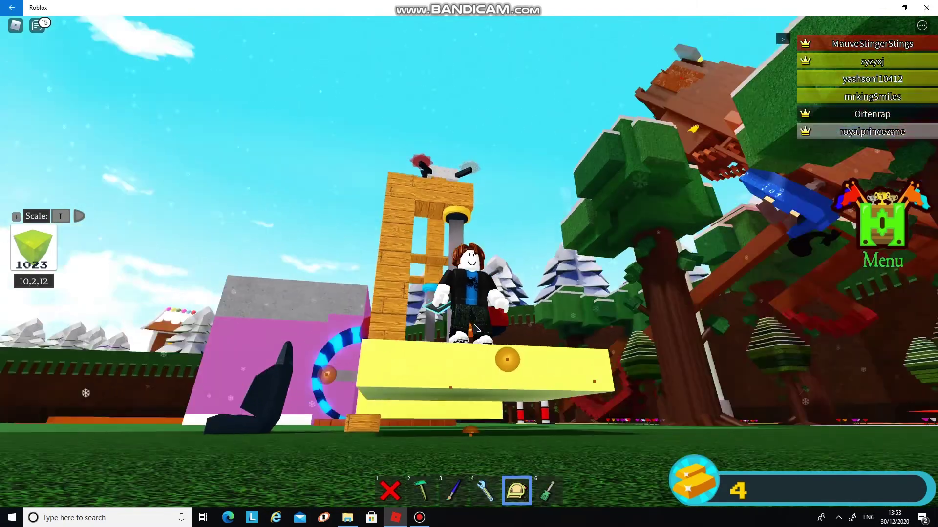
left_click(504, 449)
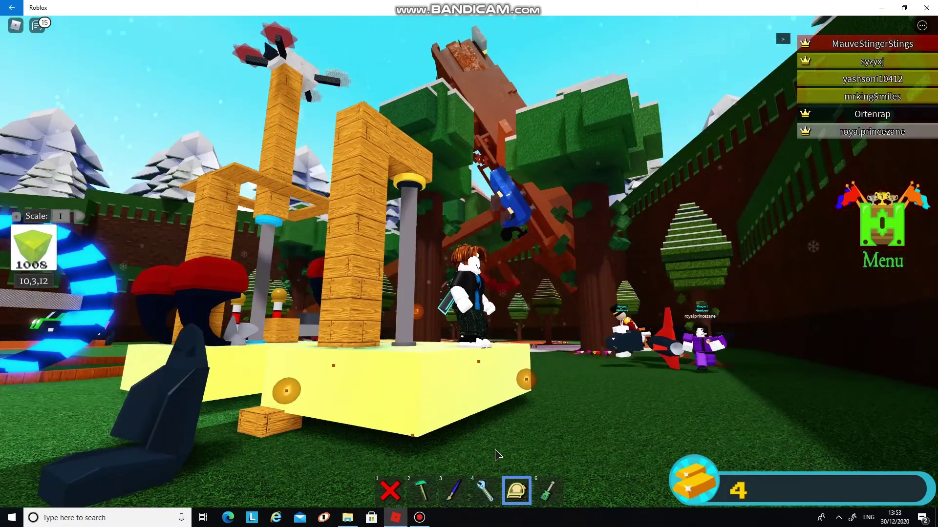
Make the wooden pillar slightly taller and move the view closer to the arm.
left_click(329, 319)
left_click(328, 368)
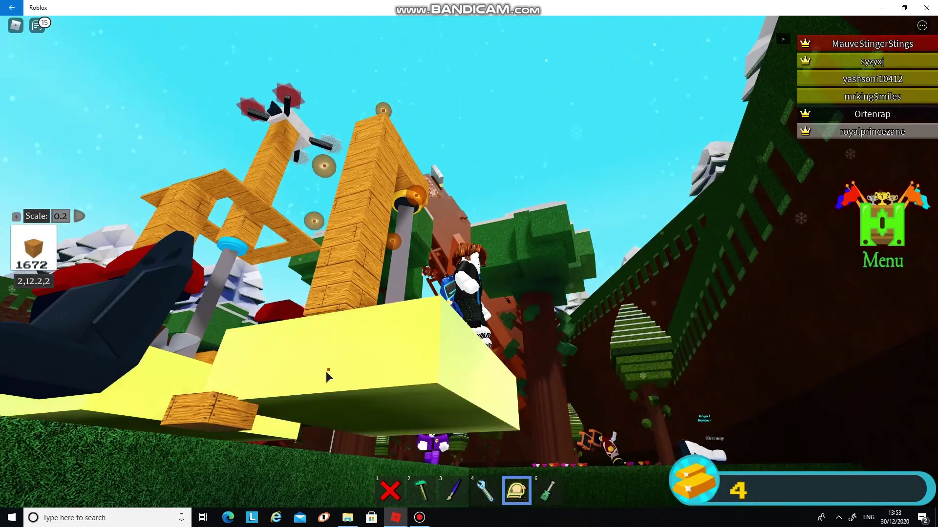
key("w")
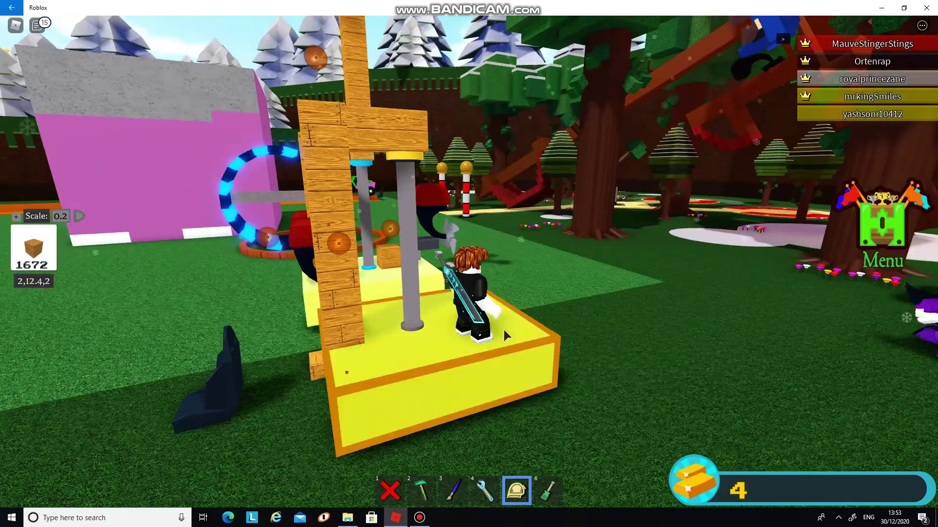
key("w")
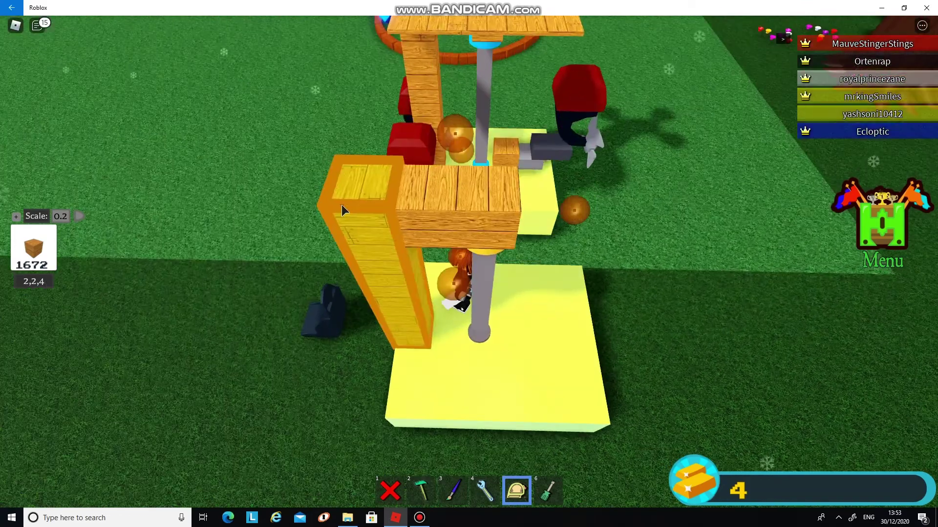
At resize step 2, stretch the top wood block into a long horizontal crossbar.
left_click(80, 218)
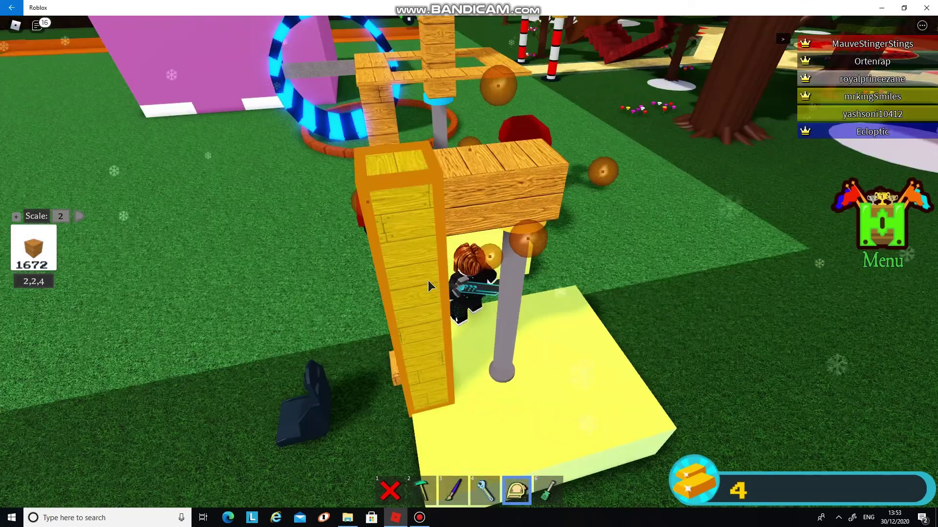
key("Left")
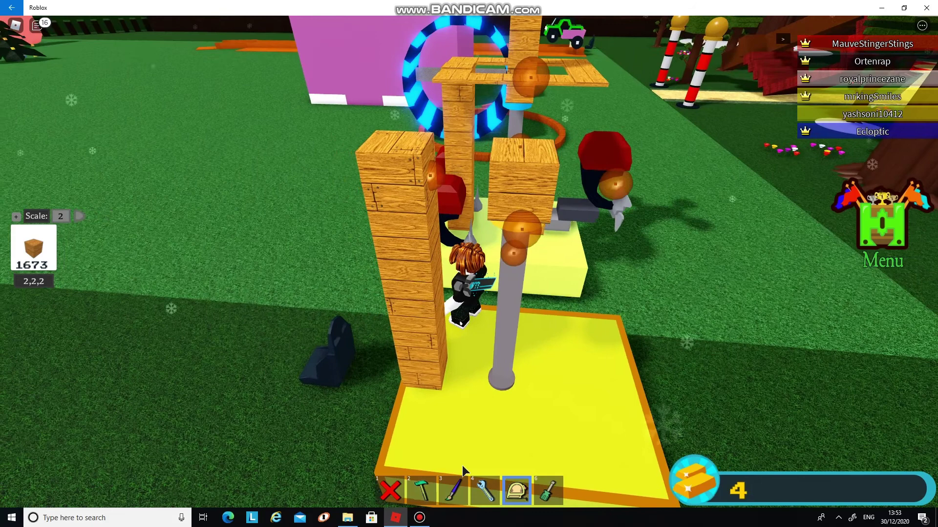
left_click(423, 493)
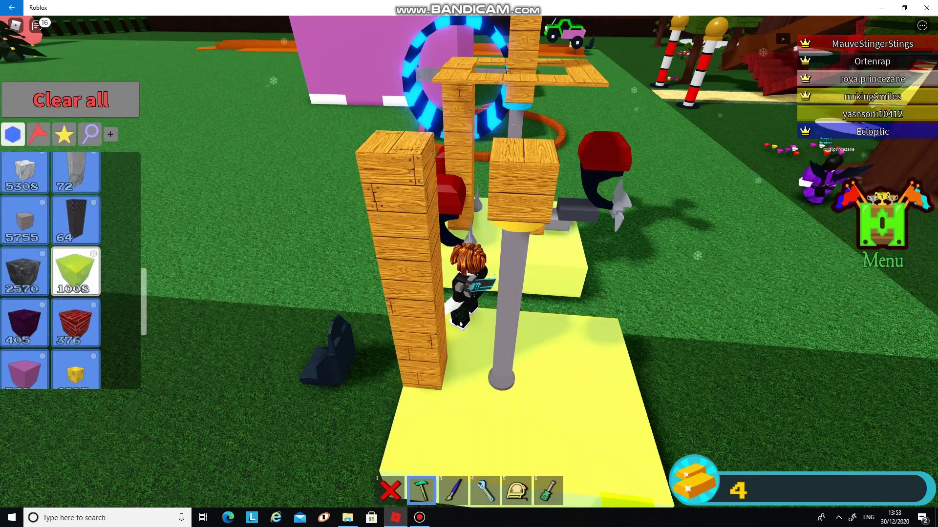
left_click(516, 491)
key("a")
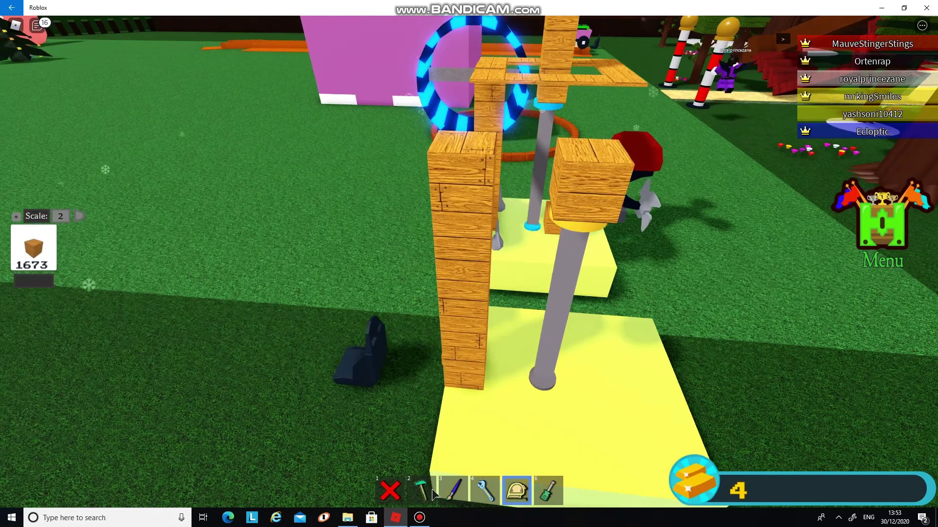
left_click(433, 495)
scroll(26, 213, "up", 5)
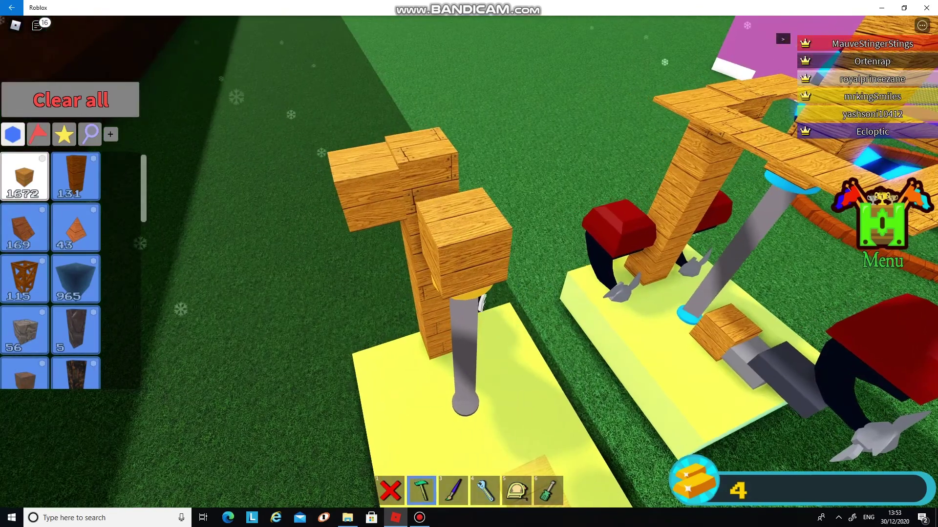
left_click(517, 492)
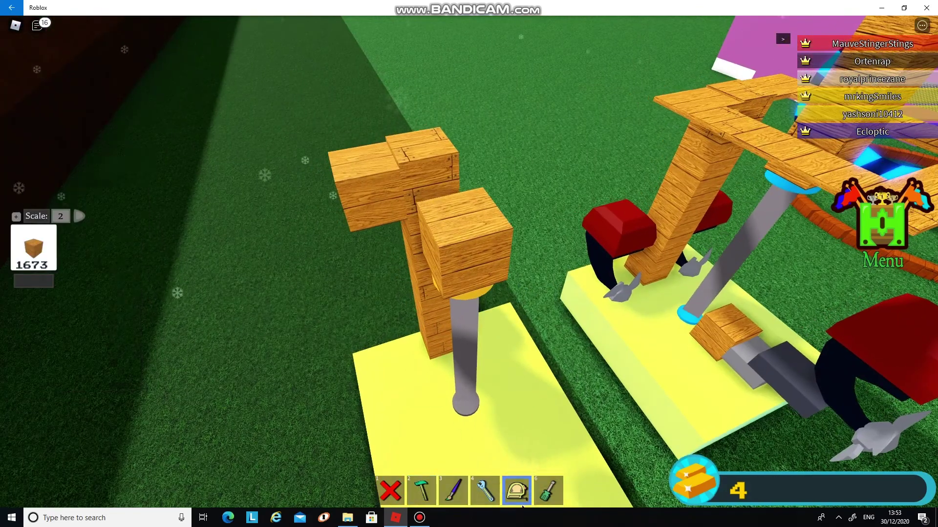
left_click(358, 184)
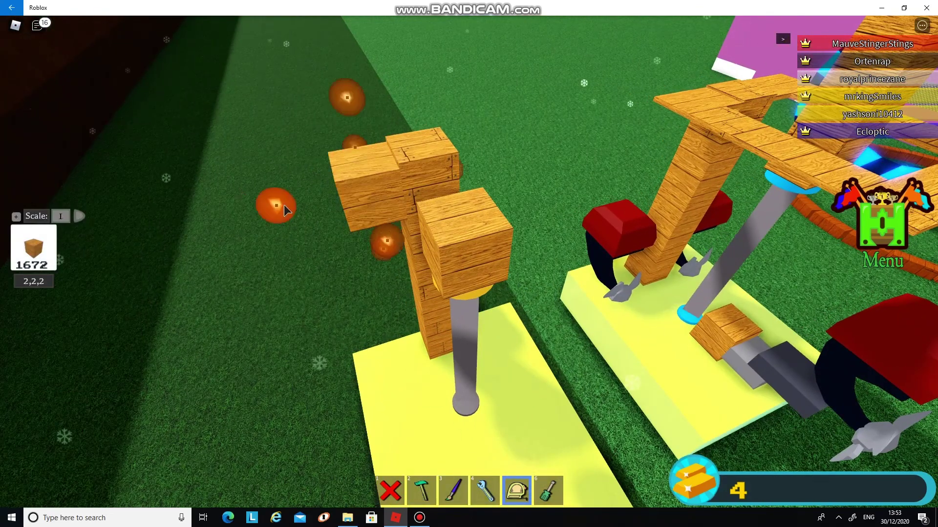
left_click_drag(284, 209, 626, 128)
left_click_drag(435, 185, 573, 235)
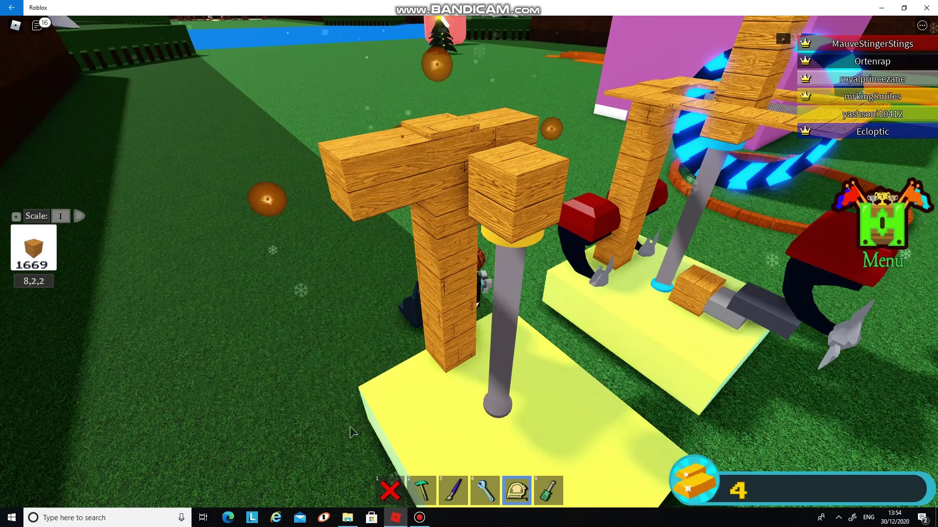
scroll(605, 84, "up", 2)
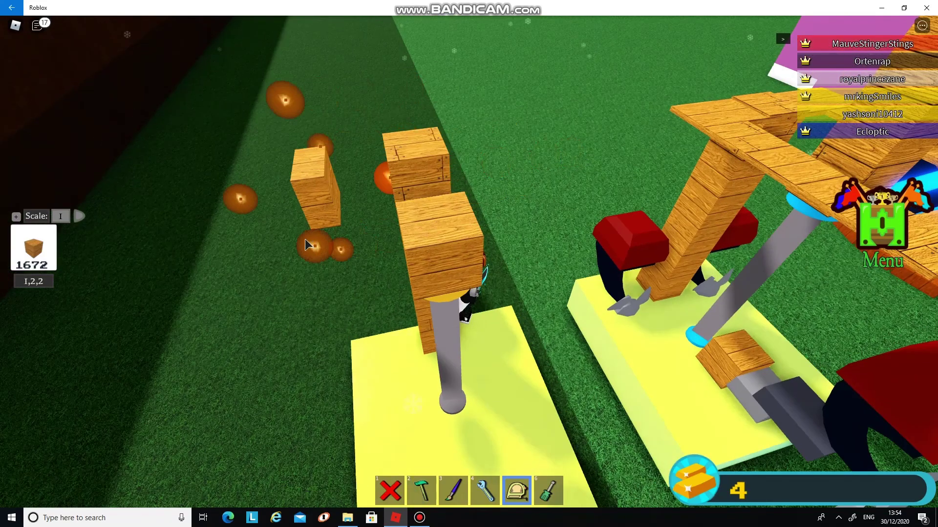
mouse_move(307, 236)
left_mouse_down()
mouse_move(569, 140)
mouse_move(598, 158)
mouse_move(588, 156)
left_mouse_up()
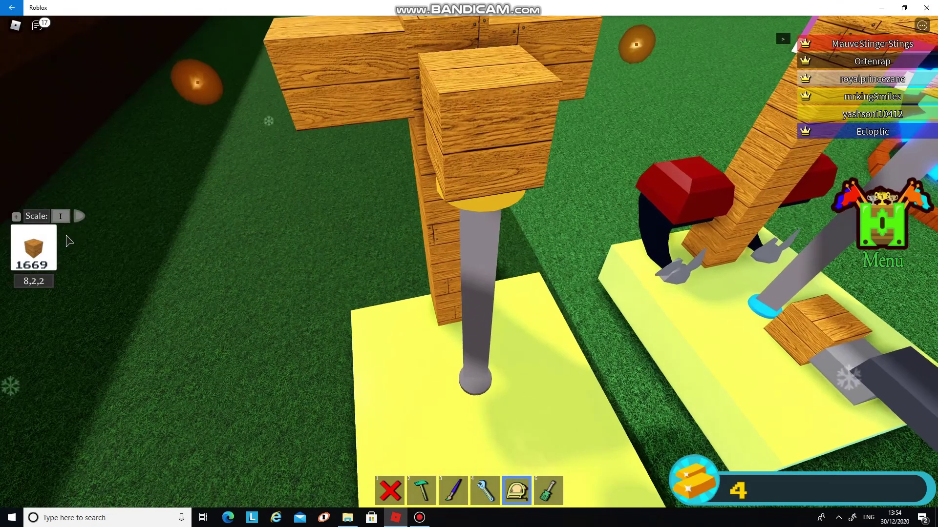
At resize step 0.2, place a thin wooden plank on top and extend it sideways.
left_click(87, 216)
type("0.2")
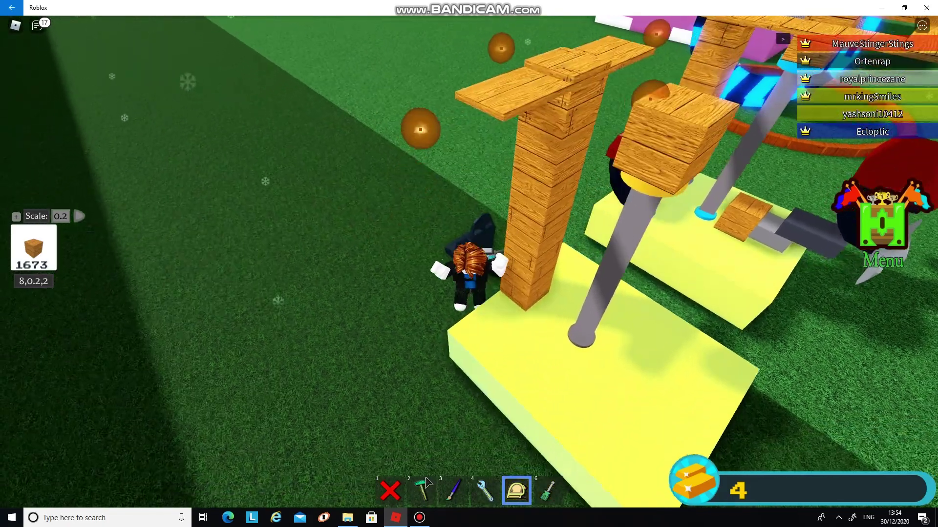
key("2")
left_click(548, 148)
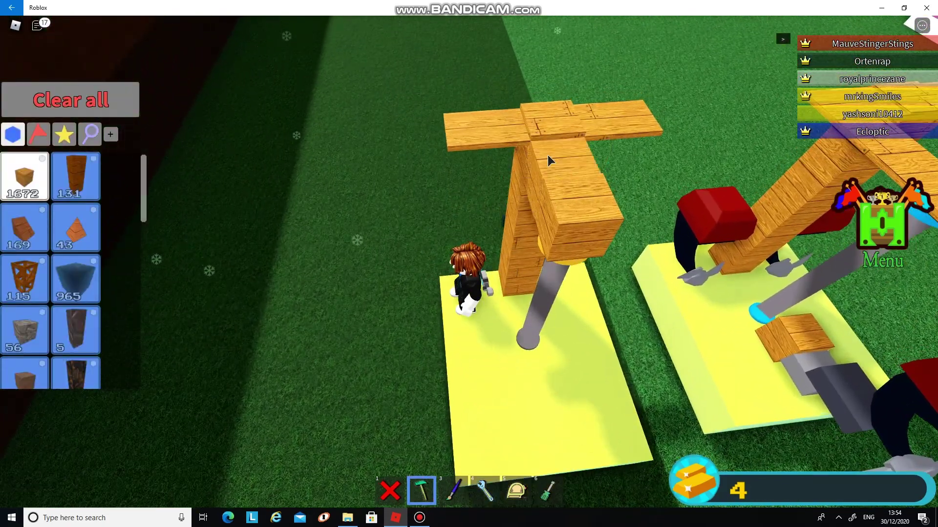
key("5")
left_click(565, 213)
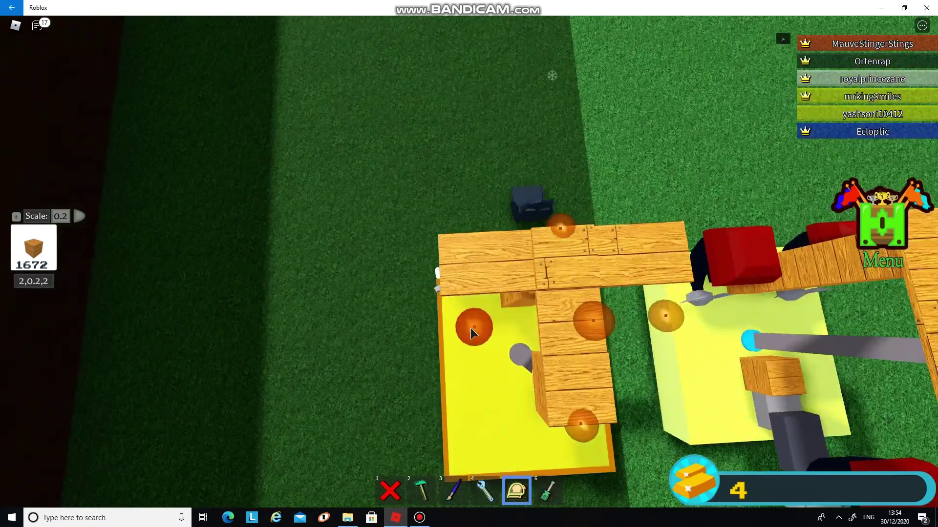
left_click_drag(471, 328, 366, 332)
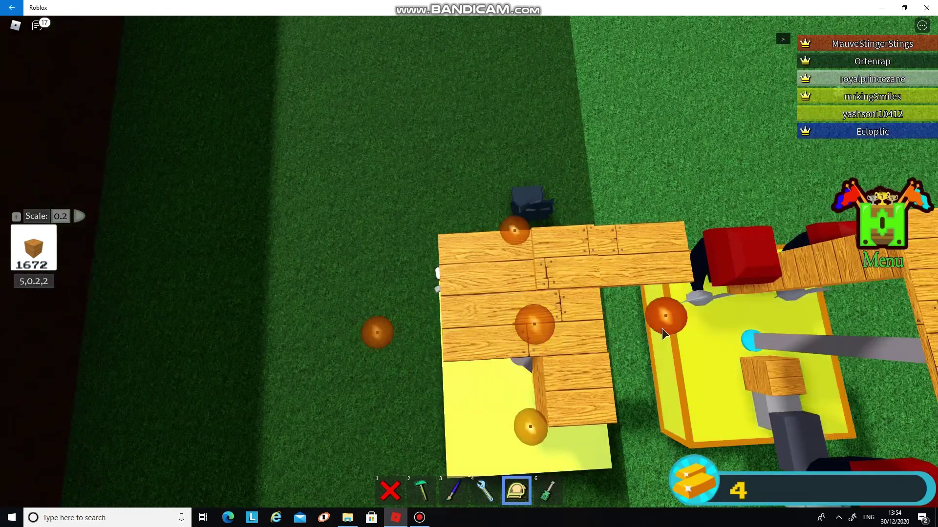
left_click_drag(661, 328, 565, 330)
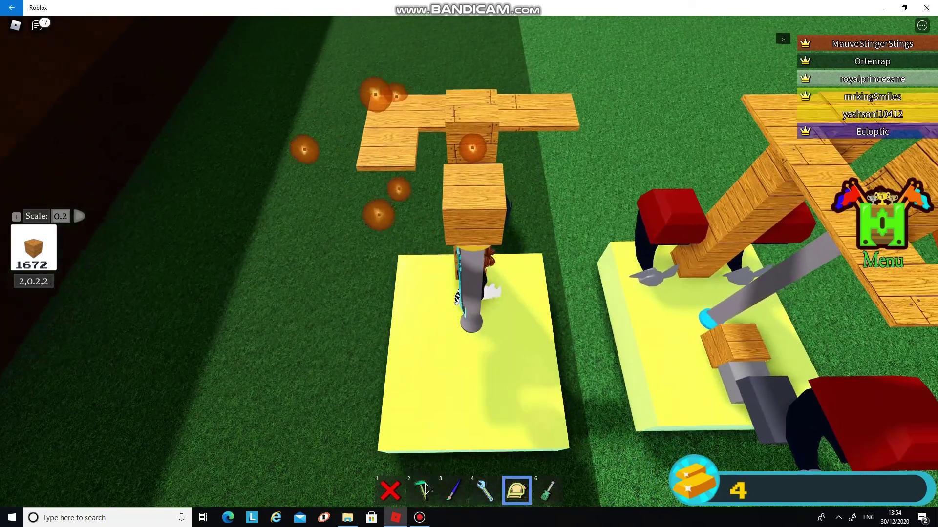
key("2")
key("5")
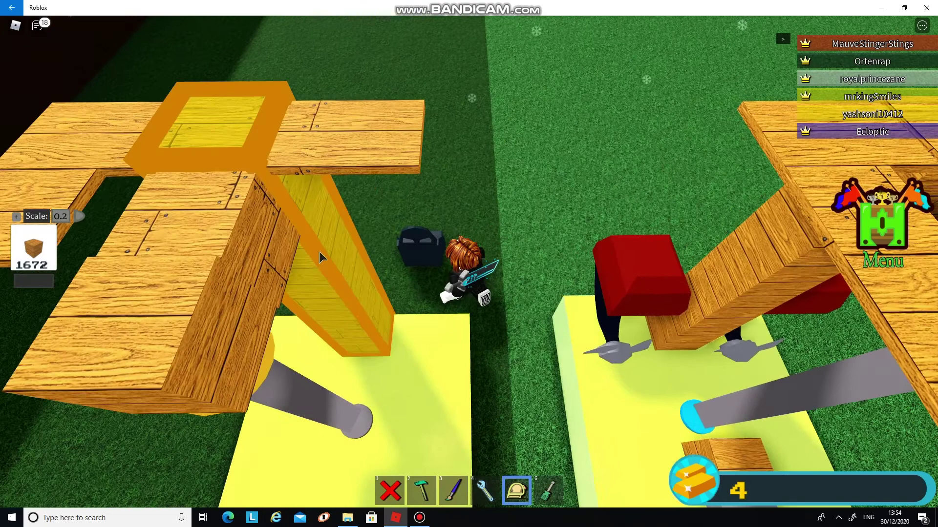
mouse_move(175, 188)
left_mouse_down()
mouse_move(334, 232)
mouse_move(432, 233)
left_mouse_up()
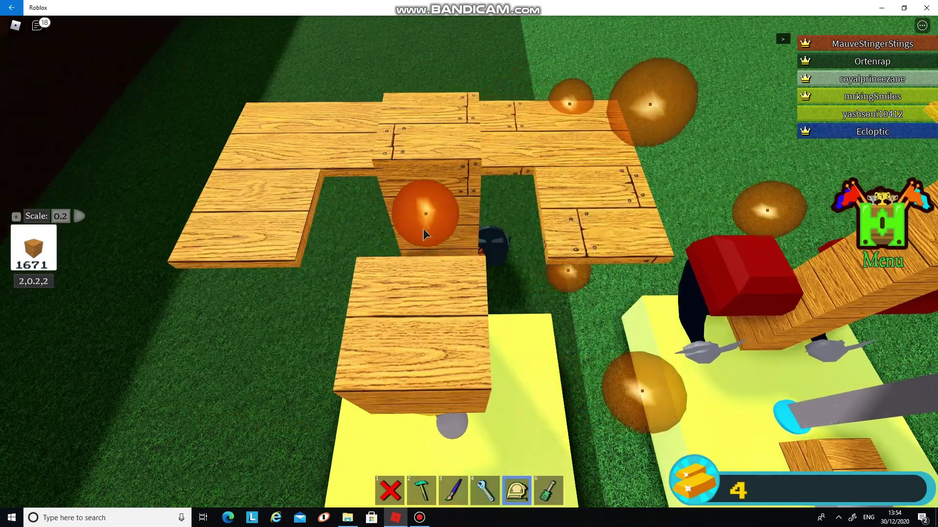
Extend a plank into a frame side at step 2 and add another plank.
left_click(79, 218)
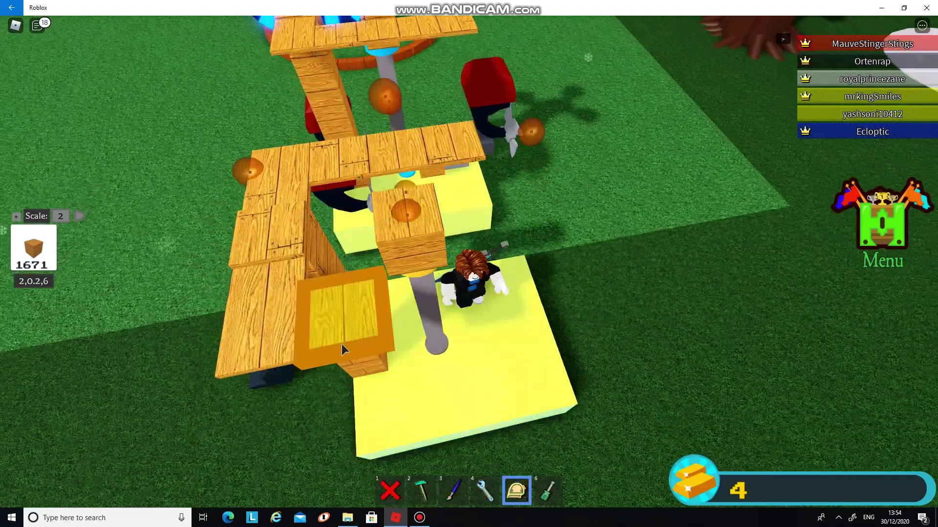
left_click(342, 344)
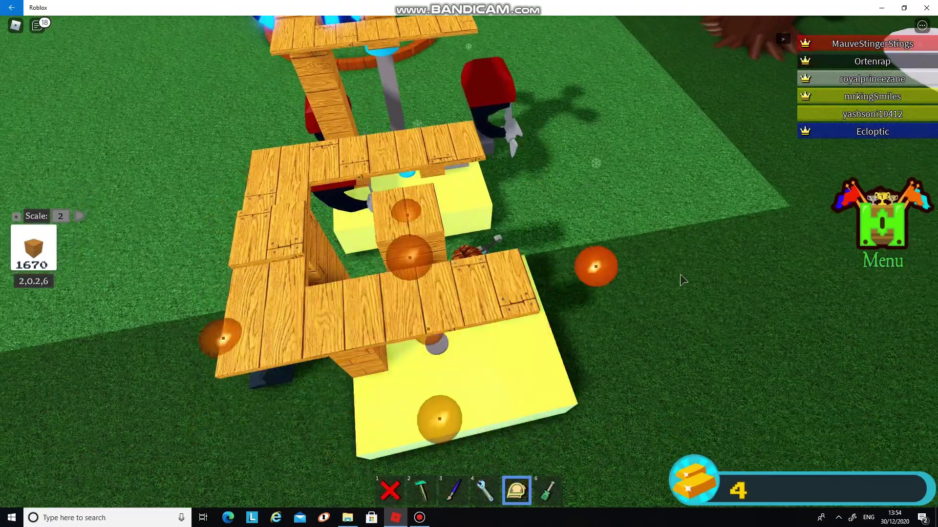
left_click_drag(605, 273, 660, 271)
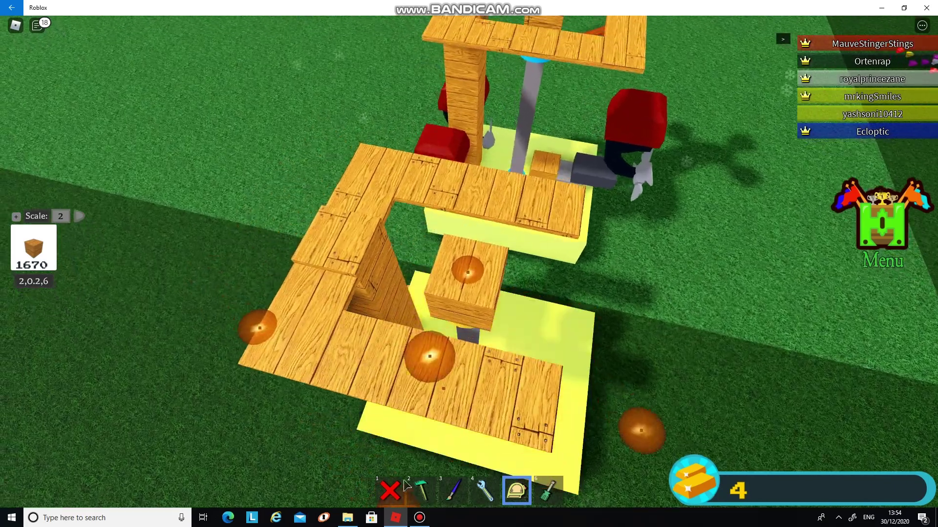
left_click(421, 490)
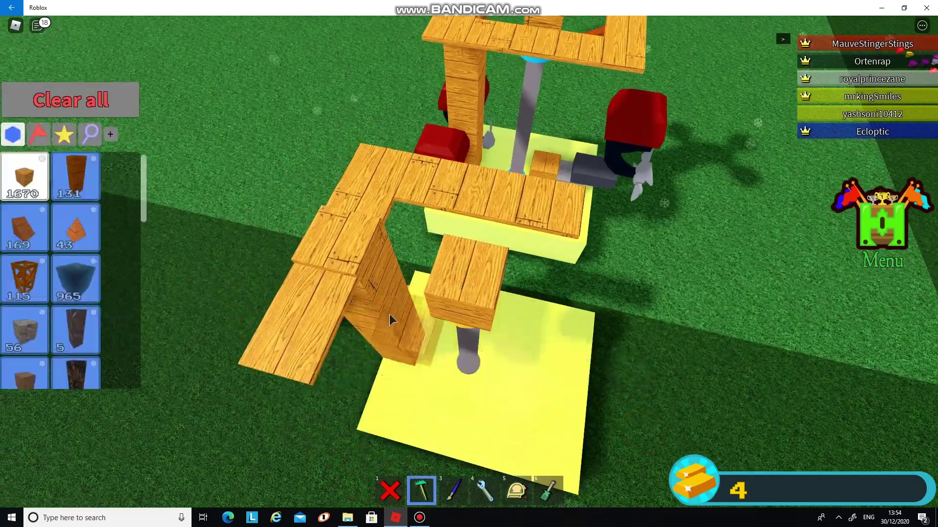
left_click(469, 279)
left_click(517, 490)
left_click(407, 375)
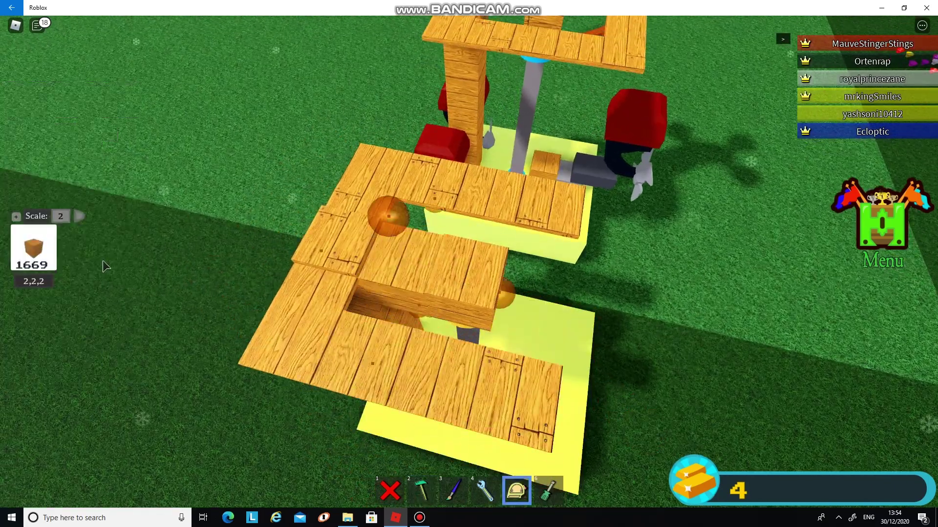
Lengthen and trim the new planks to close the square frame around the pole.
left_click(78, 216)
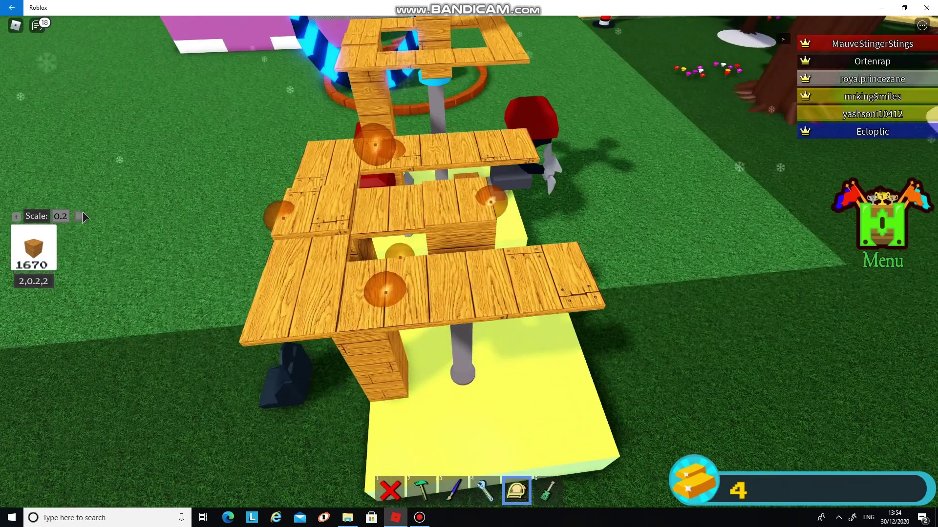
left_click(79, 216)
left_click(504, 262)
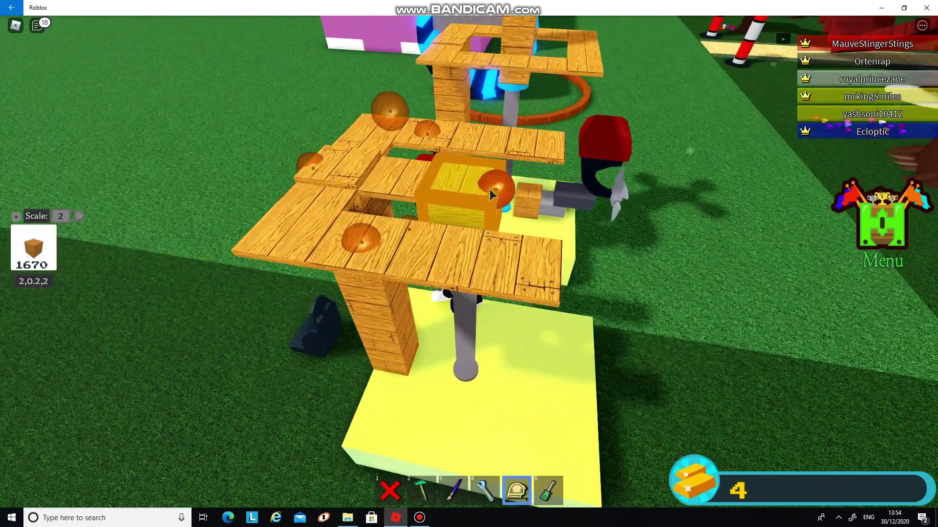
mouse_move(490, 189)
left_mouse_down()
mouse_move(738, 233)
mouse_move(608, 296)
left_mouse_up()
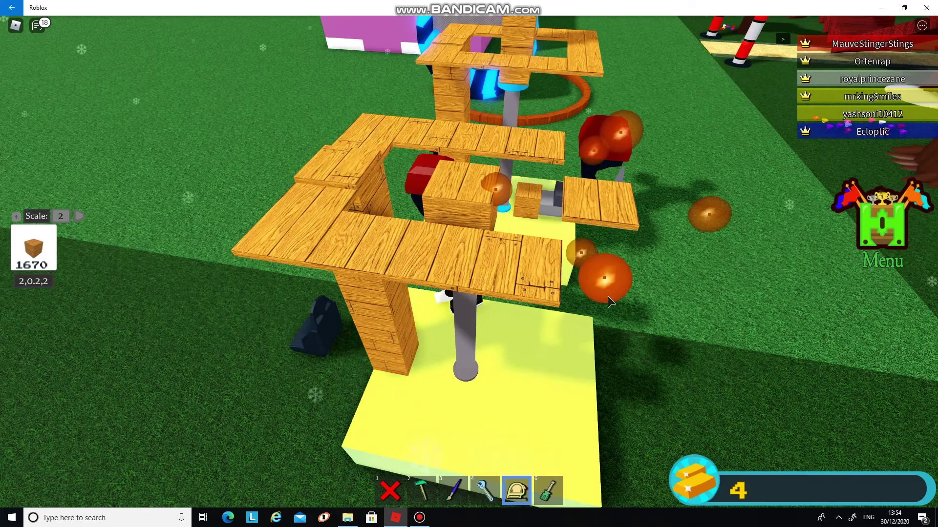
left_click_drag(607, 361, 627, 295)
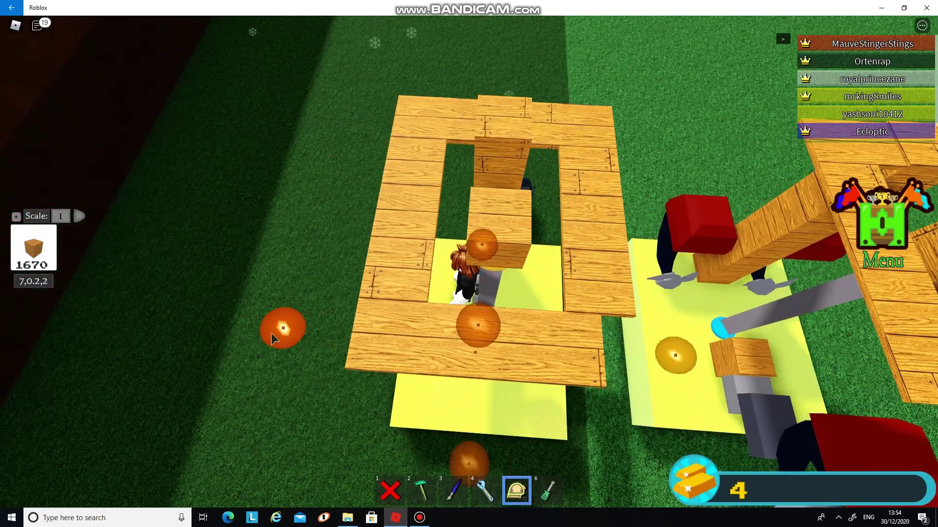
left_click_drag(271, 333, 581, 372)
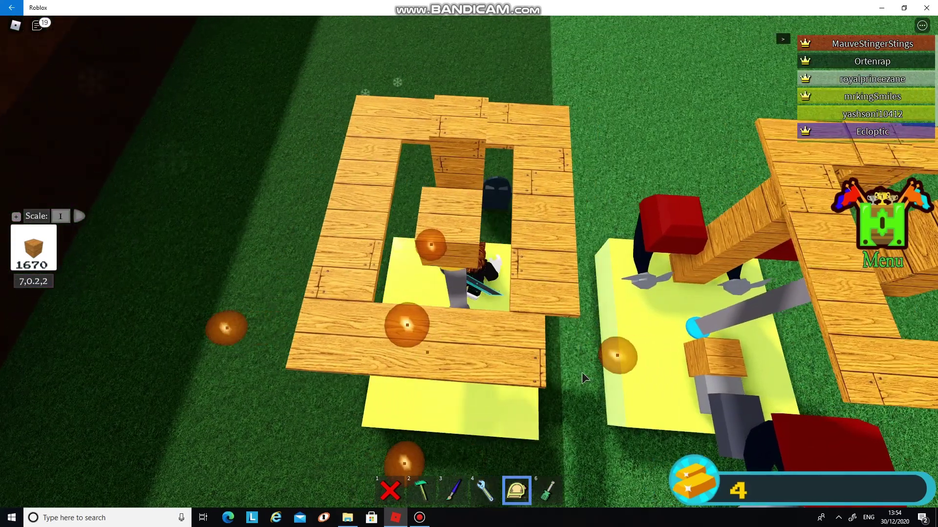
left_click_drag(651, 345, 656, 364)
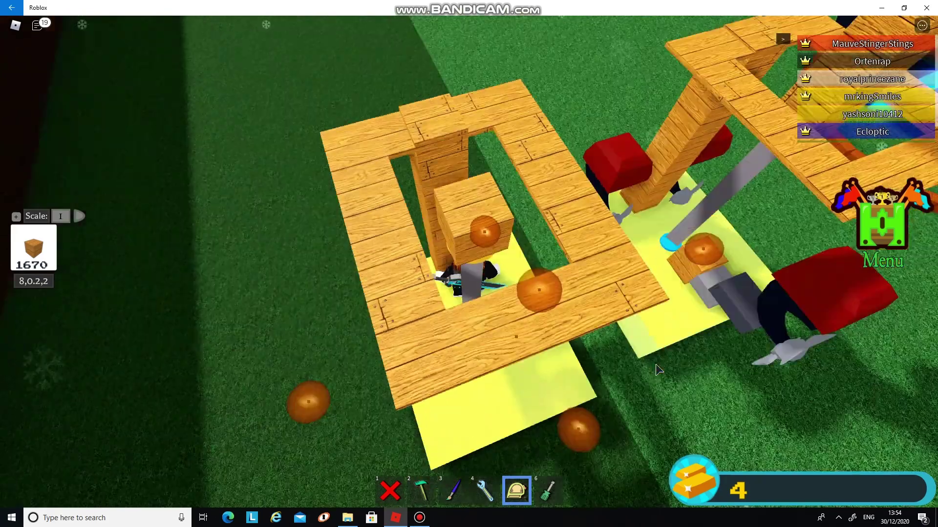
At scale step 2, stretch the central wood block upward into a tall 2,14,2 pole.
key("3")
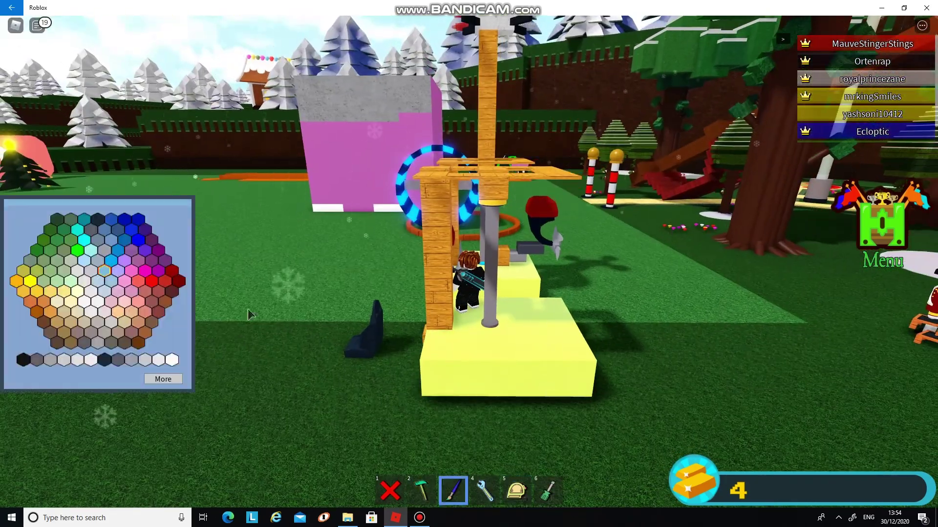
left_click_drag(482, 401, 608, 339)
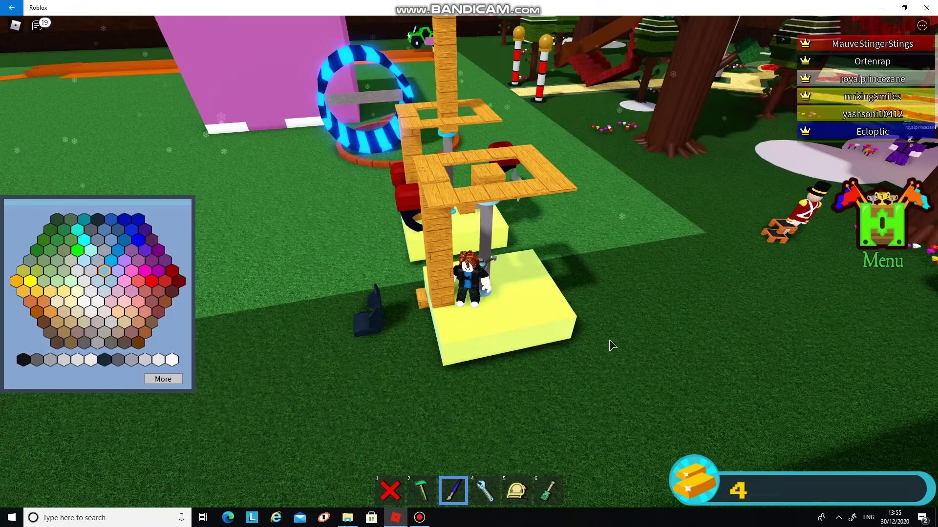
key("w")
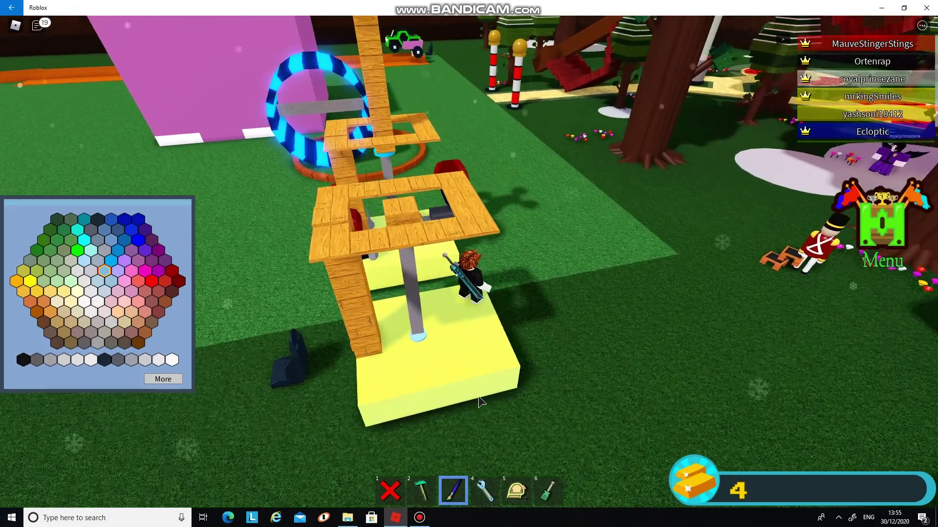
key("w")
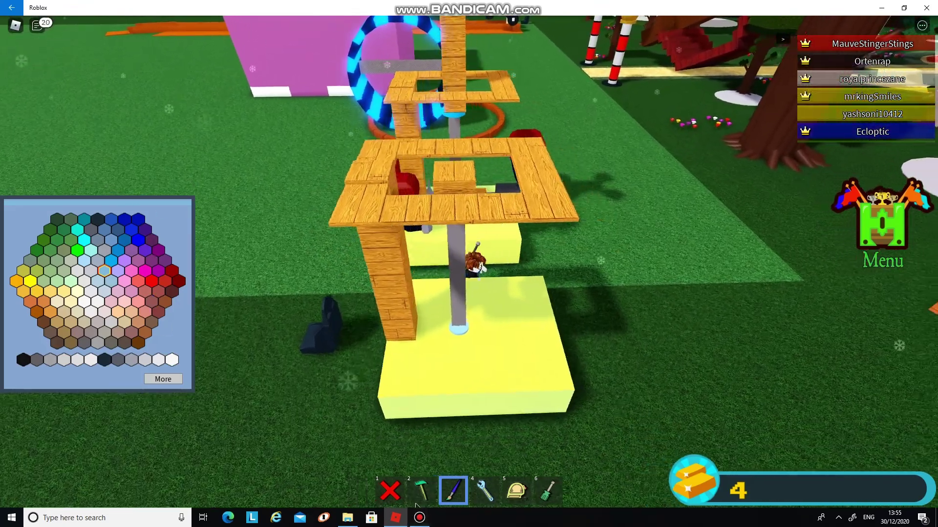
key("2")
key("5")
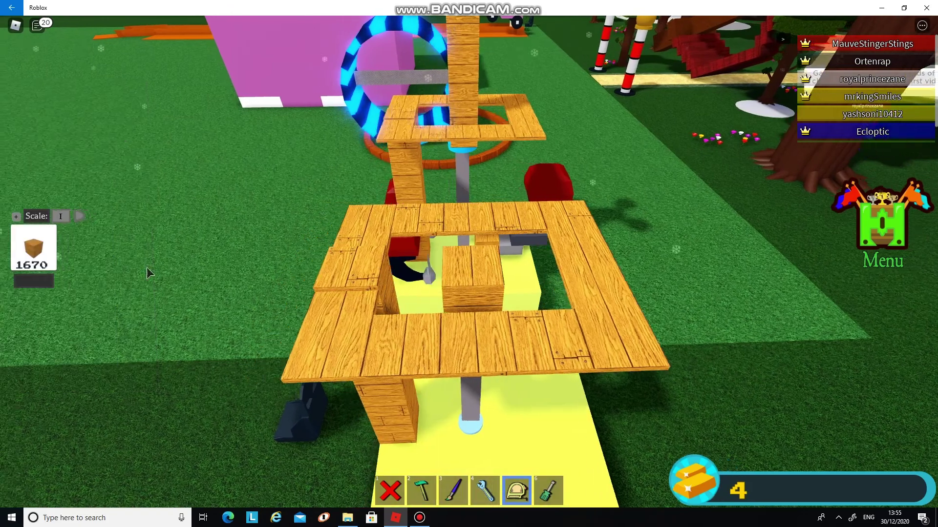
left_click(80, 215)
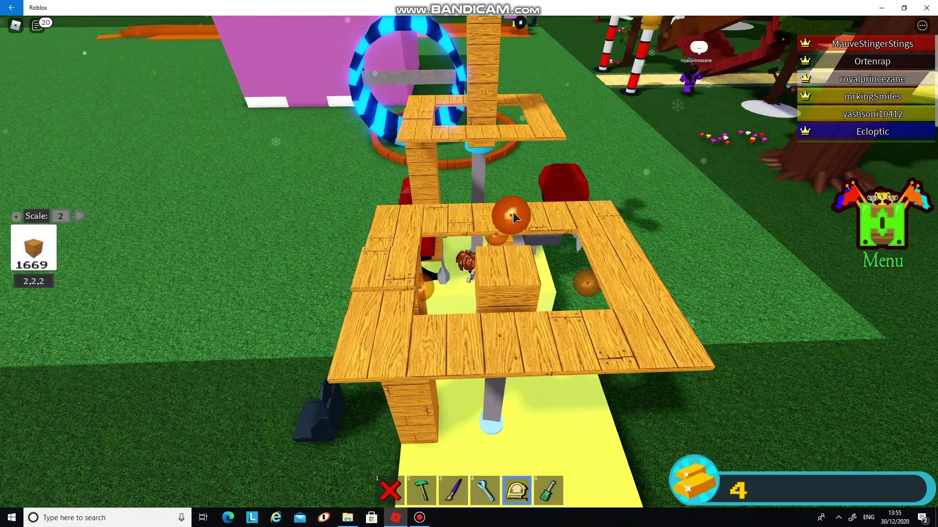
mouse_move(513, 212)
left_mouse_down()
mouse_move(539, 73)
mouse_move(514, 117)
left_mouse_up()
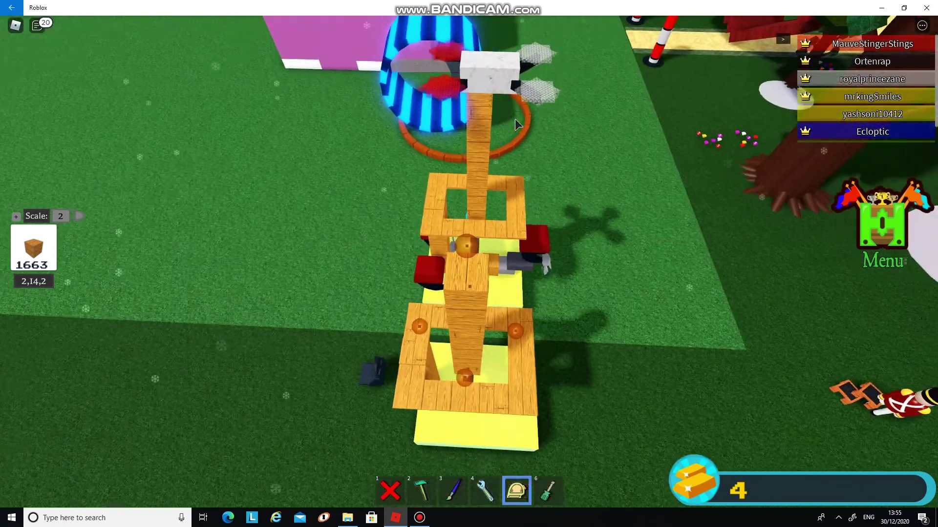
Place a cross of metal rods on top of the pole as the propeller.
left_click(418, 494)
scroll(77, 288, "down", 3)
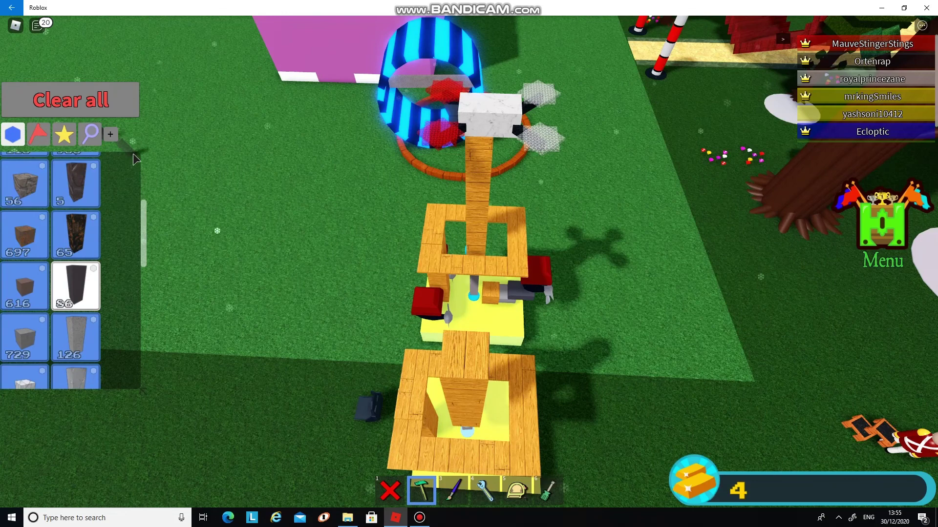
left_click(110, 136)
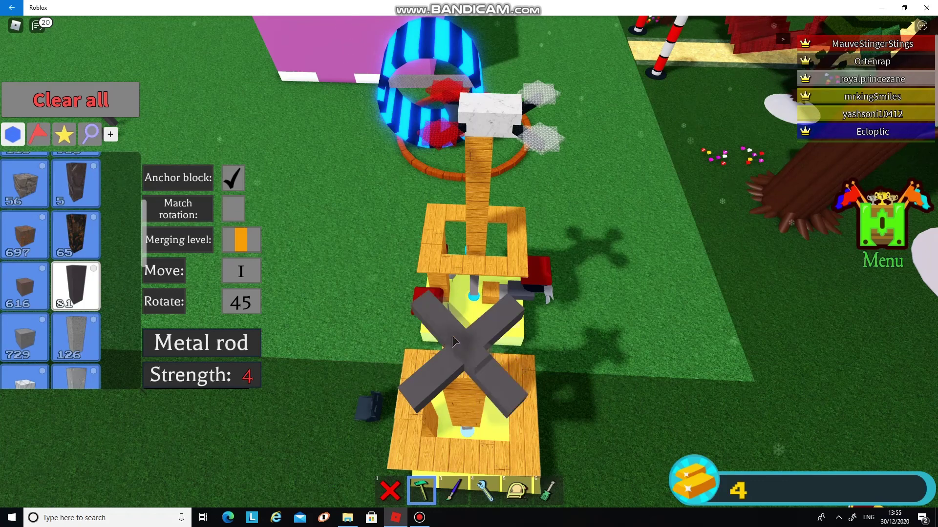
Paint the propeller's four arms red, yellow, green and blue.
left_click(451, 494)
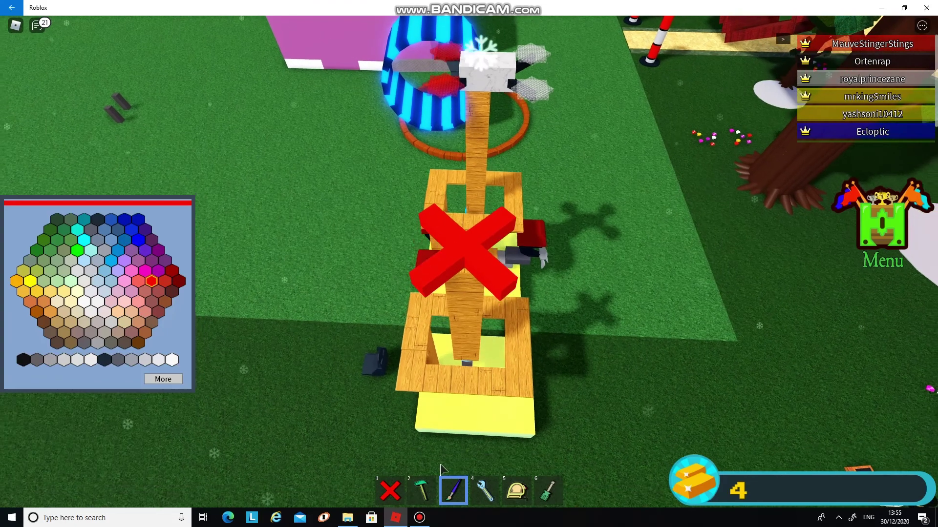
left_click(137, 240)
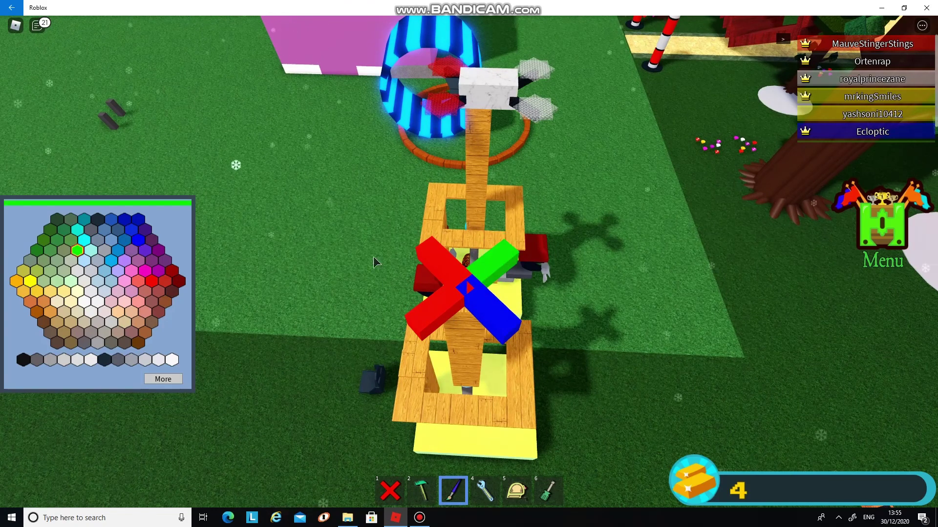
left_click(450, 257)
left_click(423, 490)
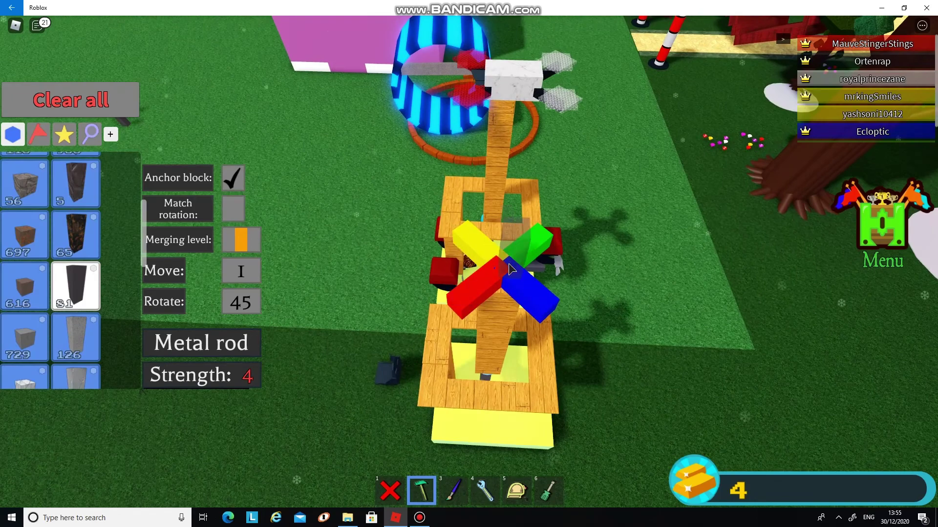
left_click(24, 337)
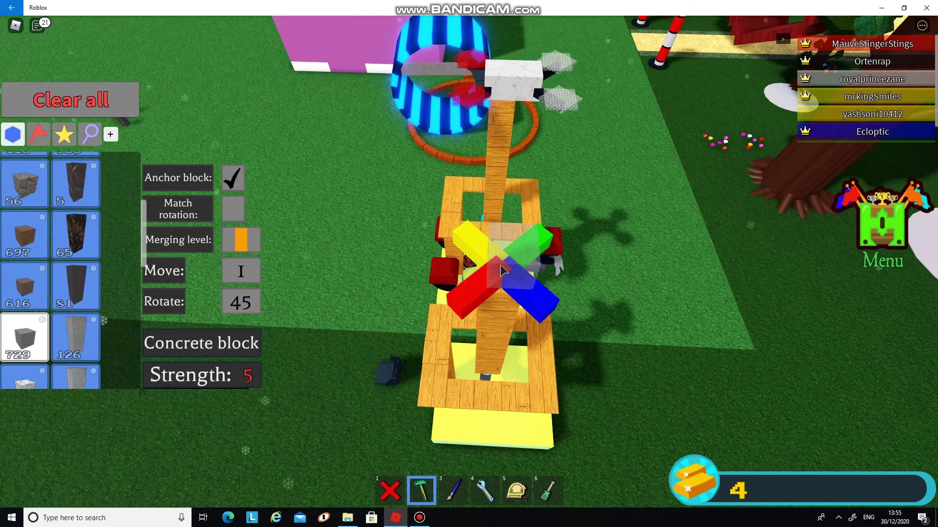
left_click(423, 487)
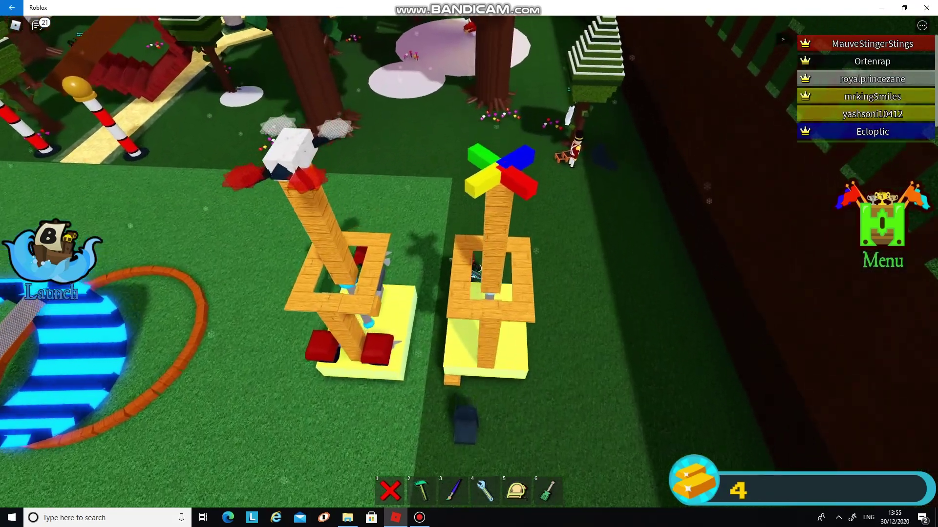
Bring out the build hammer with its favourites panel.
key("2")
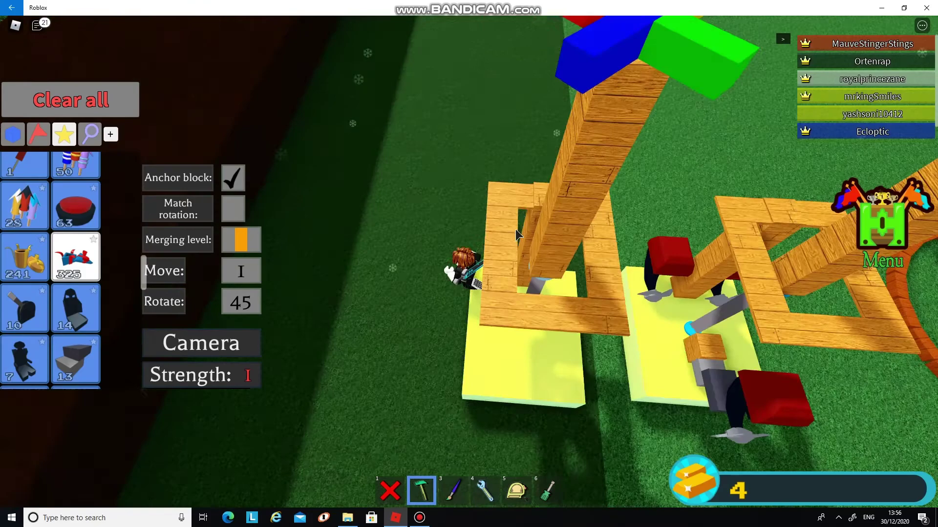
scroll(75, 282, "up", 2)
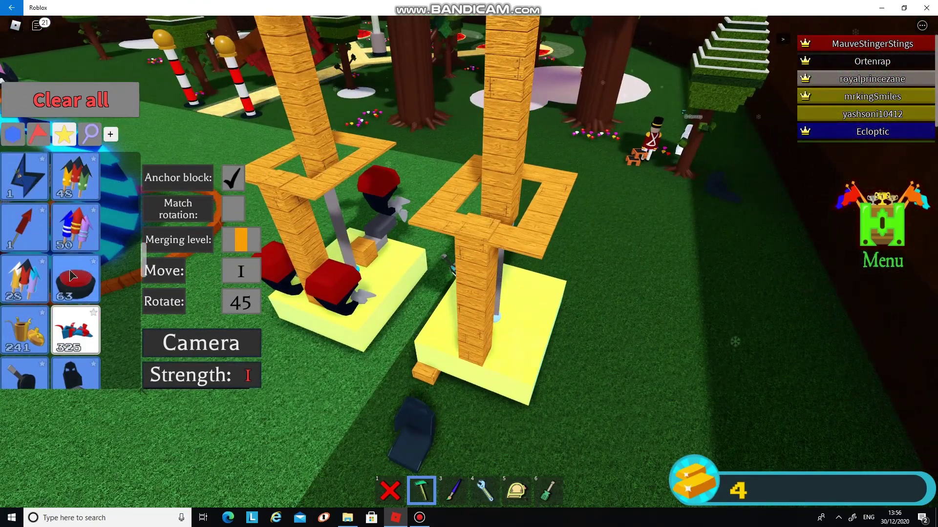
scroll(51, 309, "down", 2)
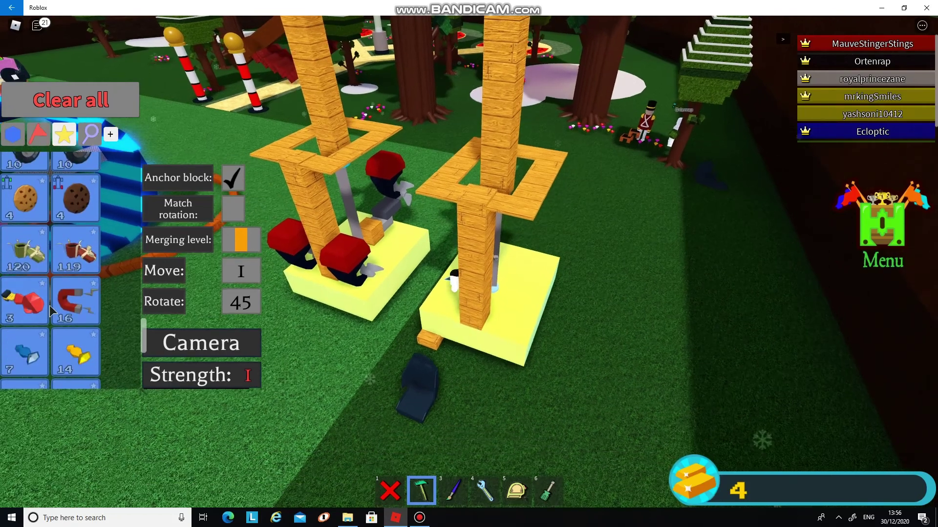
scroll(63, 305, "down", 2)
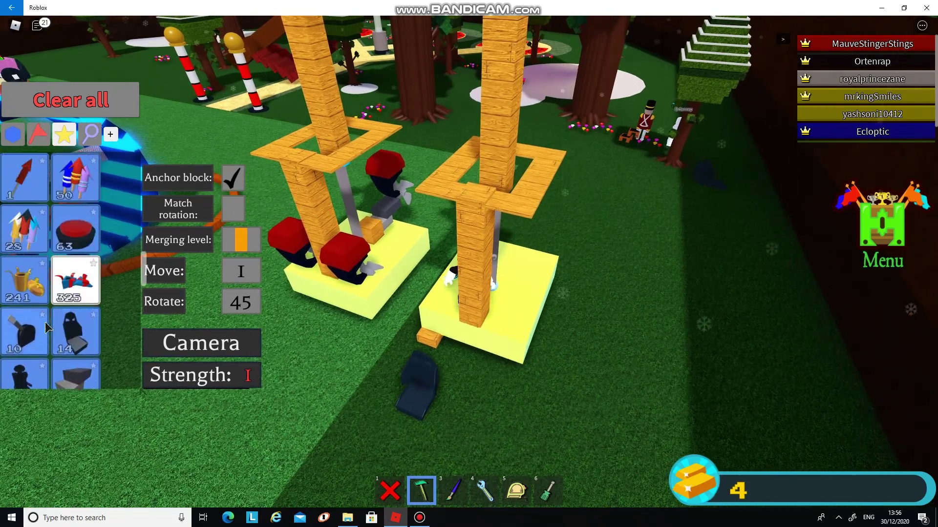
scroll(69, 317, "up", 2)
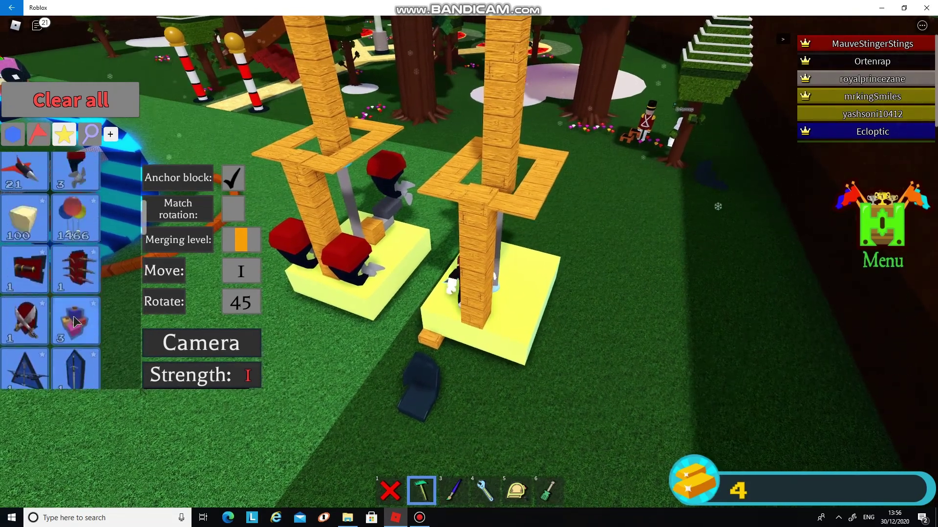
Place a boat motor and a grey servo beside the wooden block on the yellow base.
key("w")
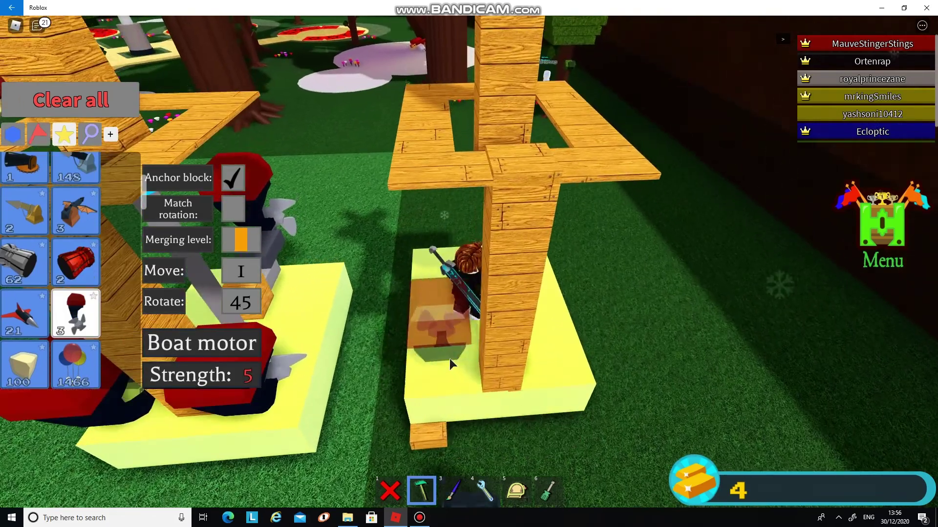
left_click(451, 377)
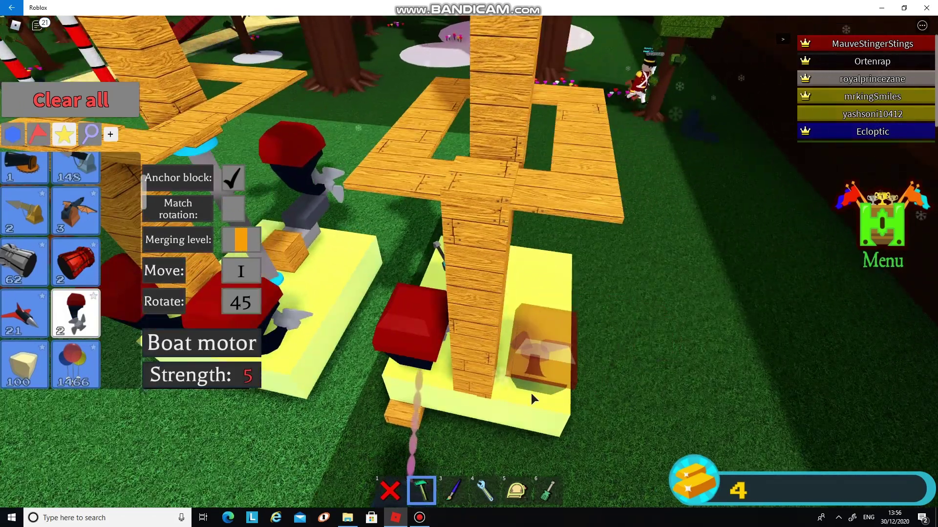
key("Left")
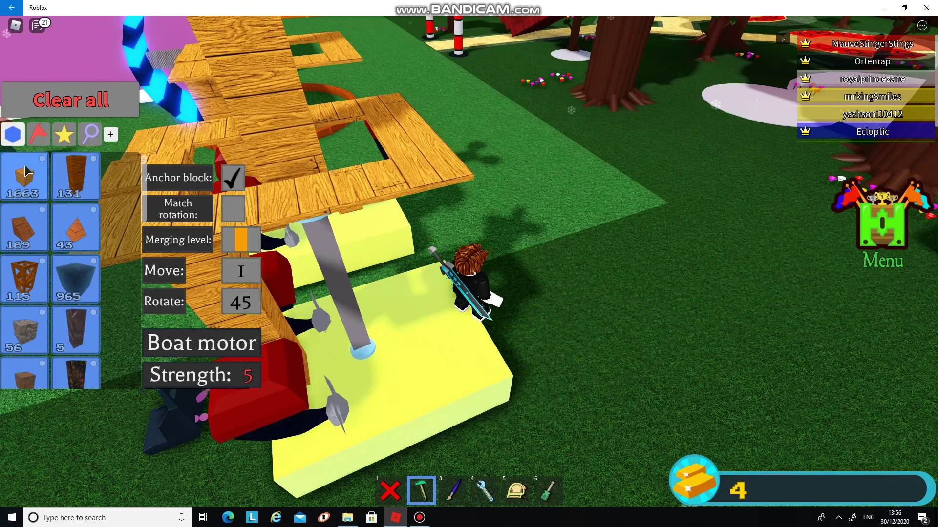
key("Left")
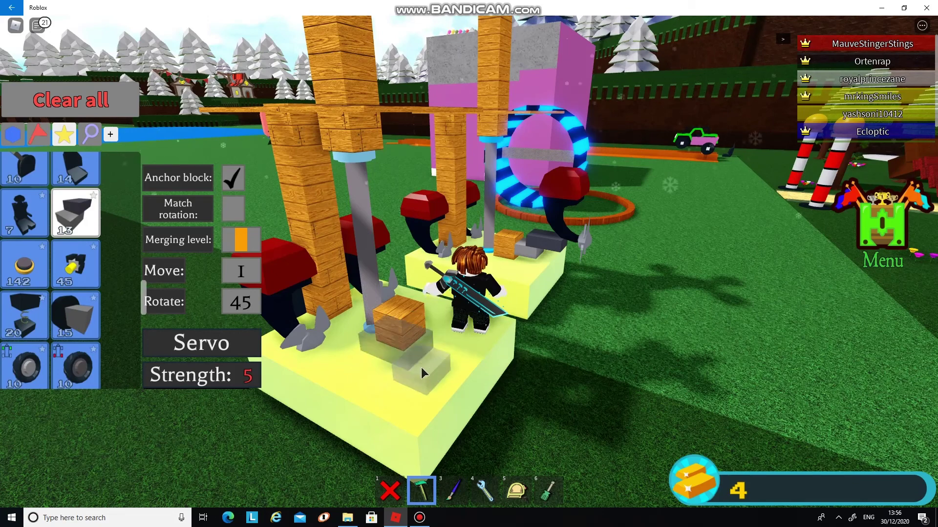
left_click(410, 323)
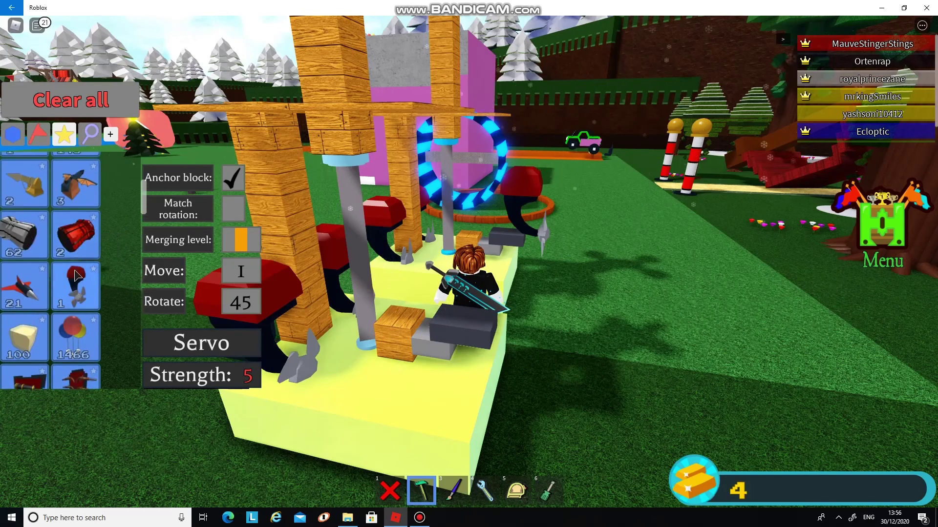
left_click(76, 276)
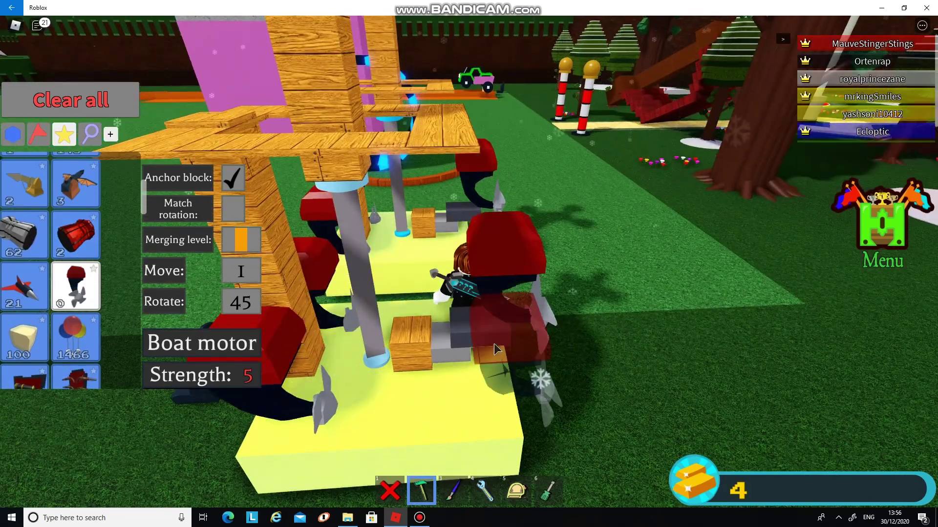
key("2")
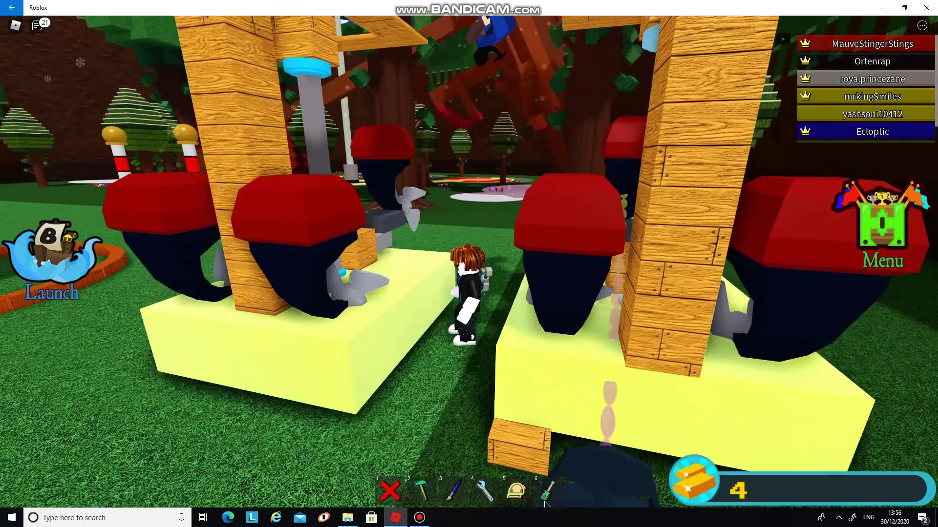
With the property tool, select the right drone's base, motors, rod and servo.
key("6")
left_click(416, 360)
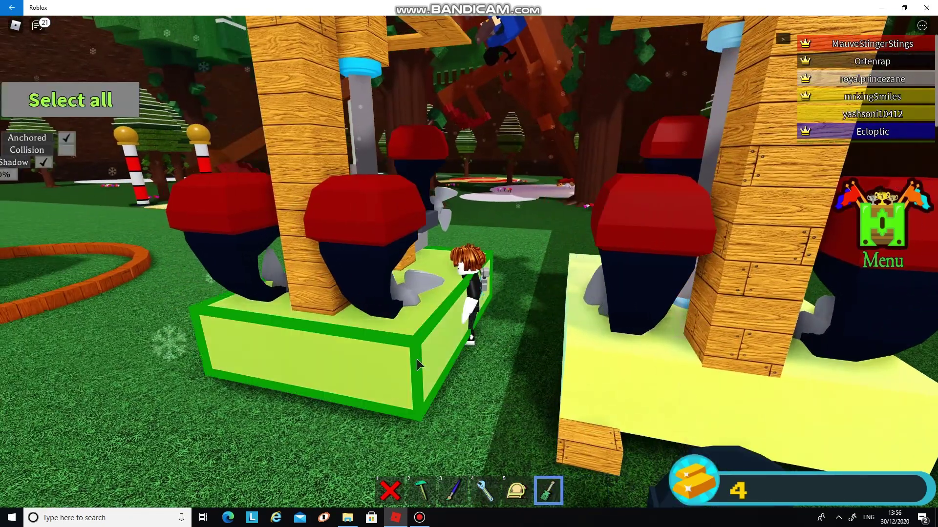
scroll(419, 357, "down", 5)
left_click(567, 329)
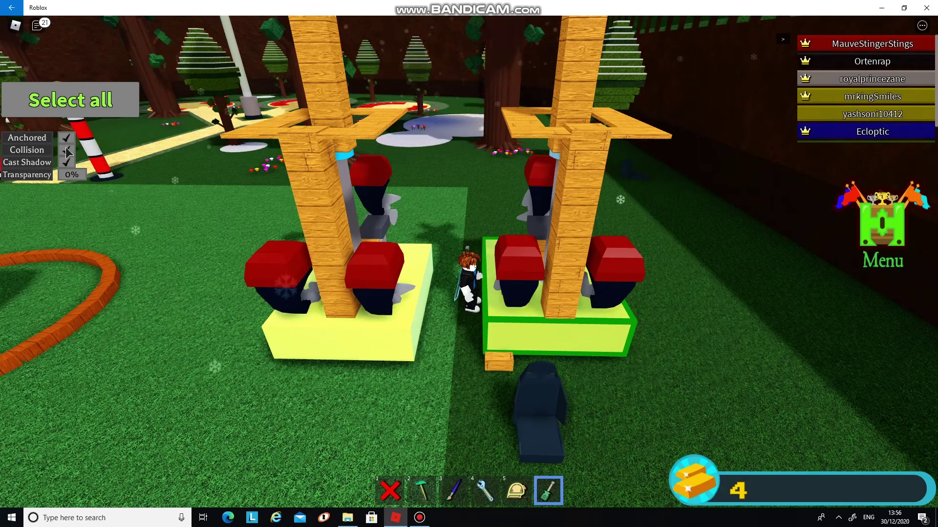
left_click(512, 304)
left_click(537, 218)
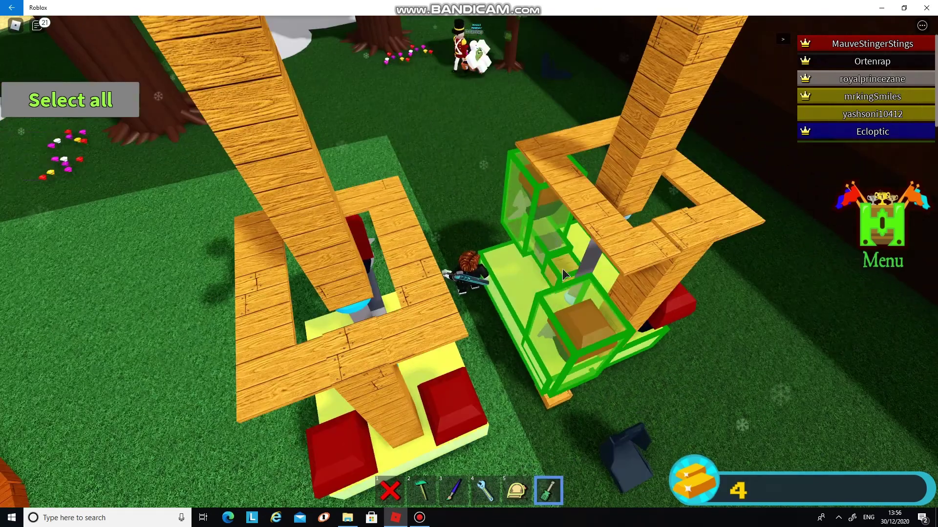
left_click(562, 273)
scroll(592, 271, "up", 3)
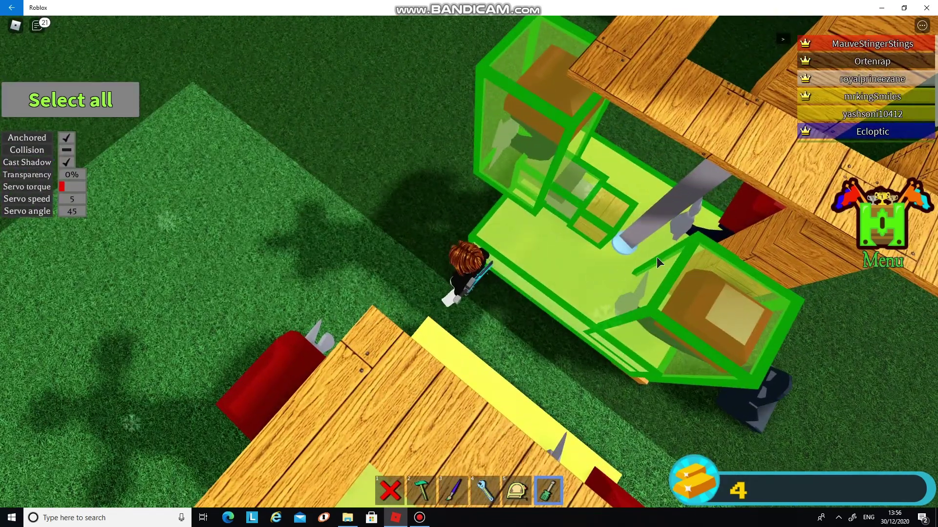
left_click(618, 243)
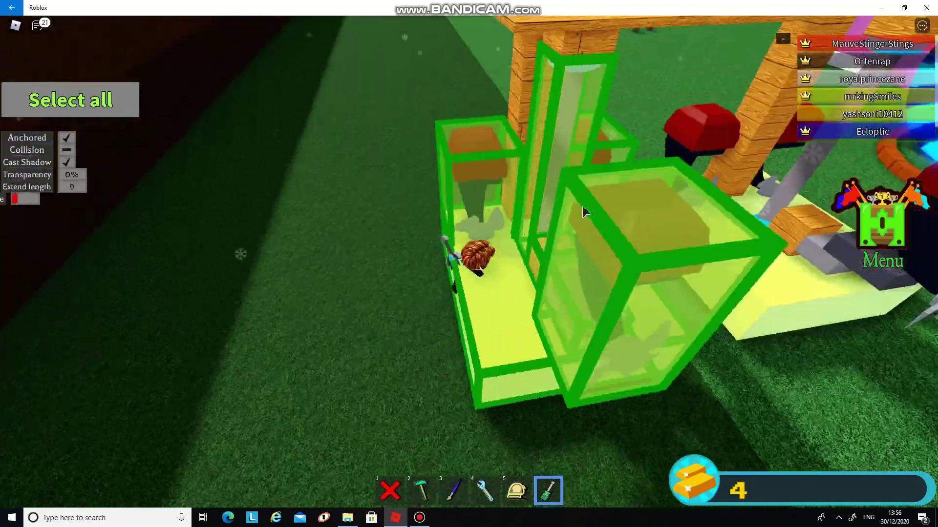
left_click(582, 206)
scroll(536, 280, "down", 3)
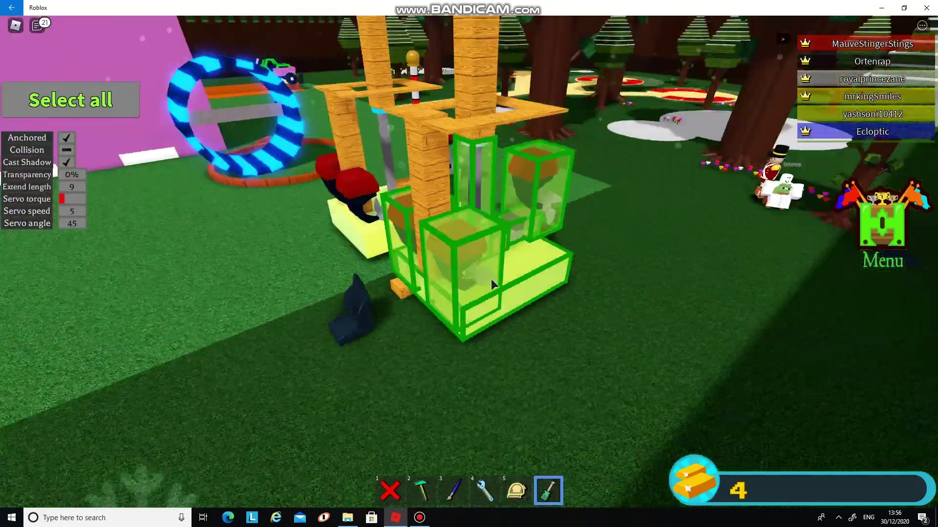
left_click_drag(491, 280, 452, 225)
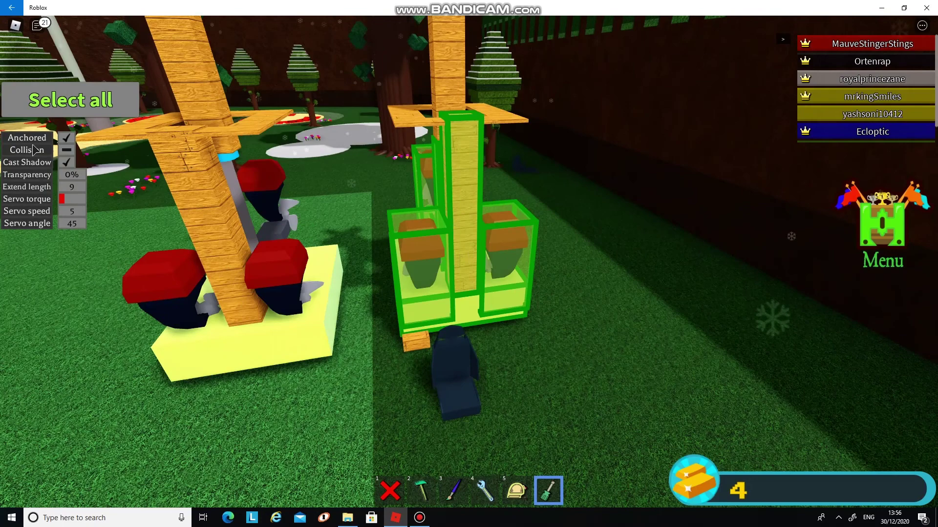
Select the left drone's plank, horizontal plank and tall pillar.
left_click(191, 202)
scroll(392, 160, "down", 3)
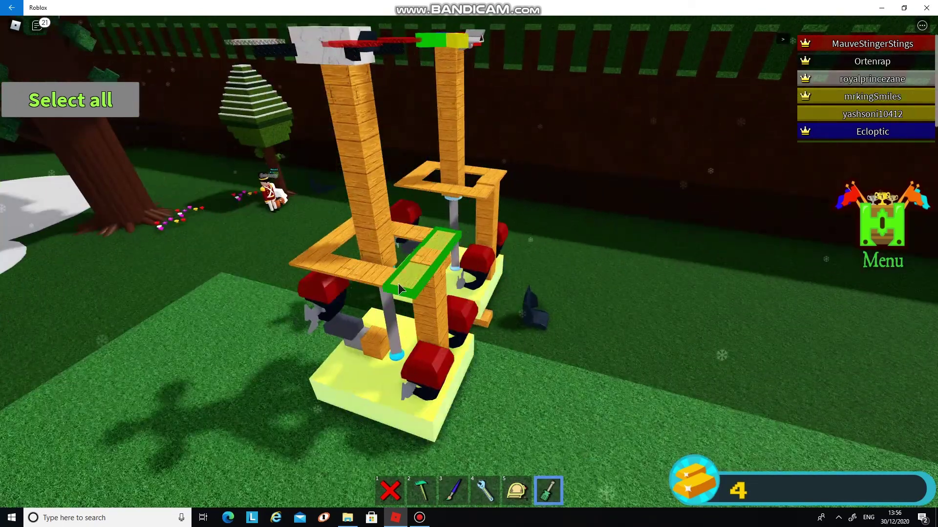
left_click(338, 258)
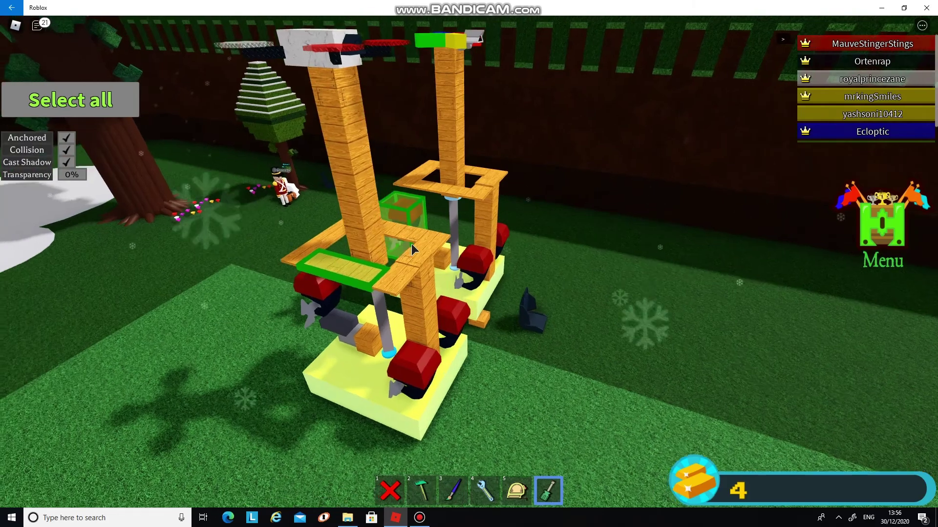
left_click(355, 236)
key("d")
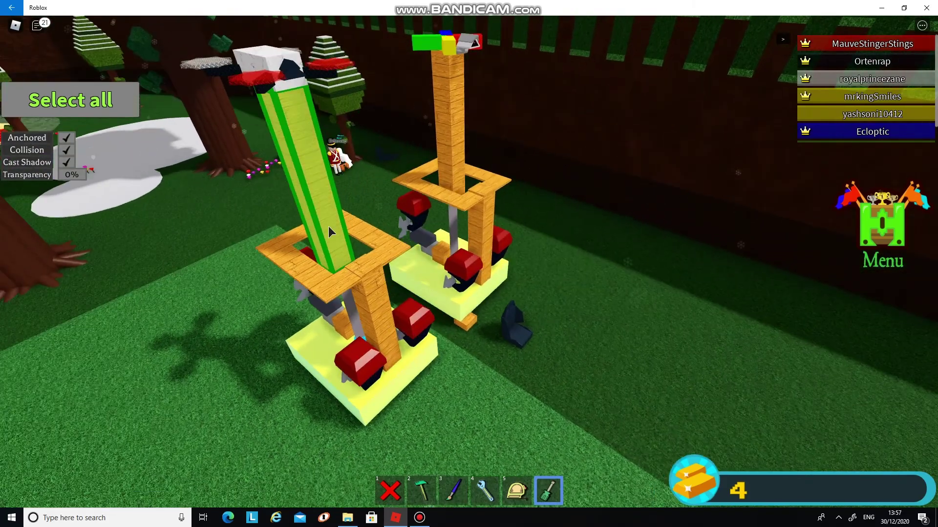
key("a")
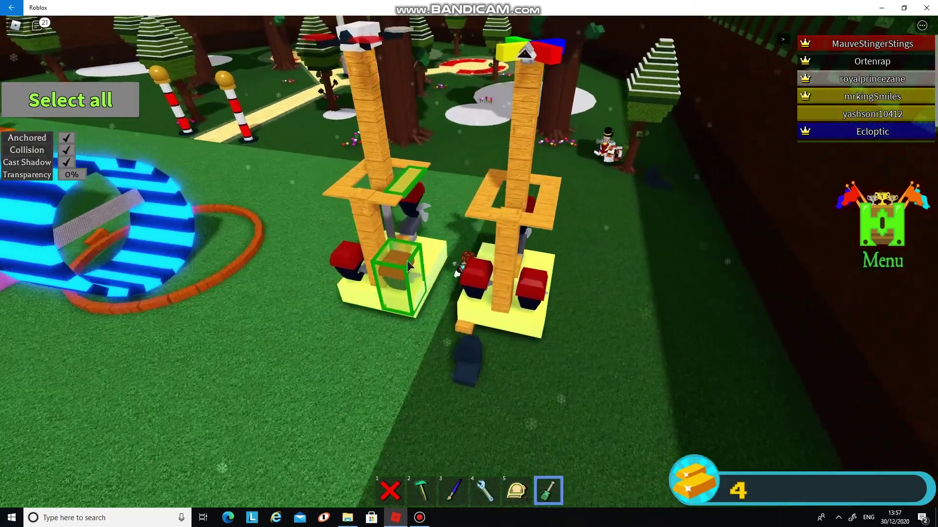
Circle between the drones and select a right-drone plank and a left-frame part.
key("w")
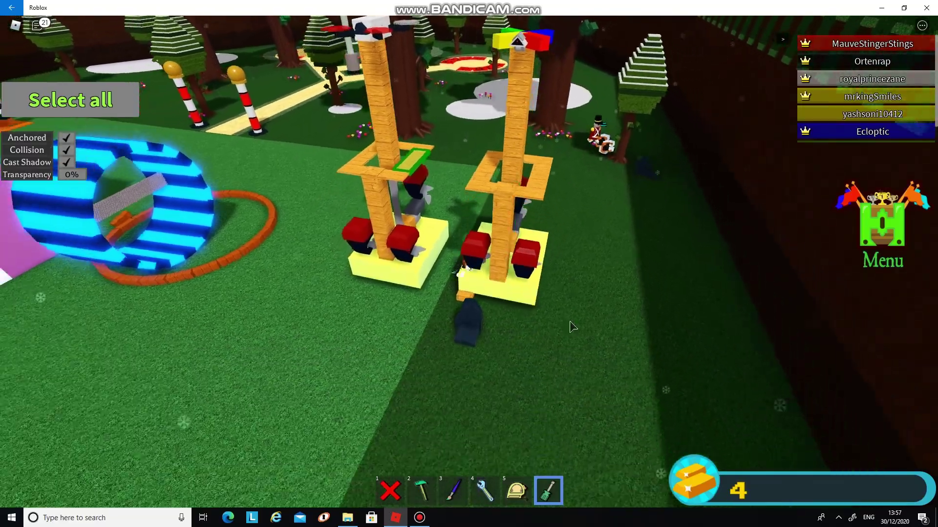
key("Left")
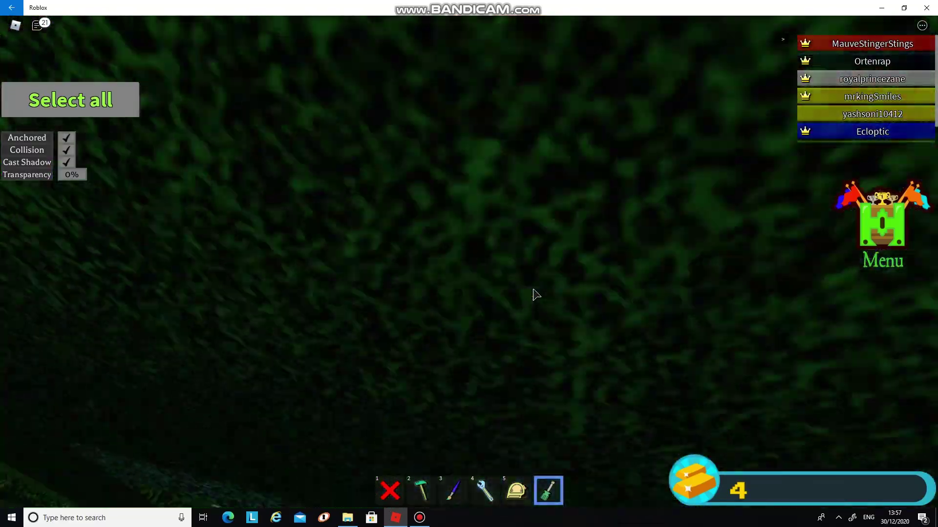
key("Left")
key("w")
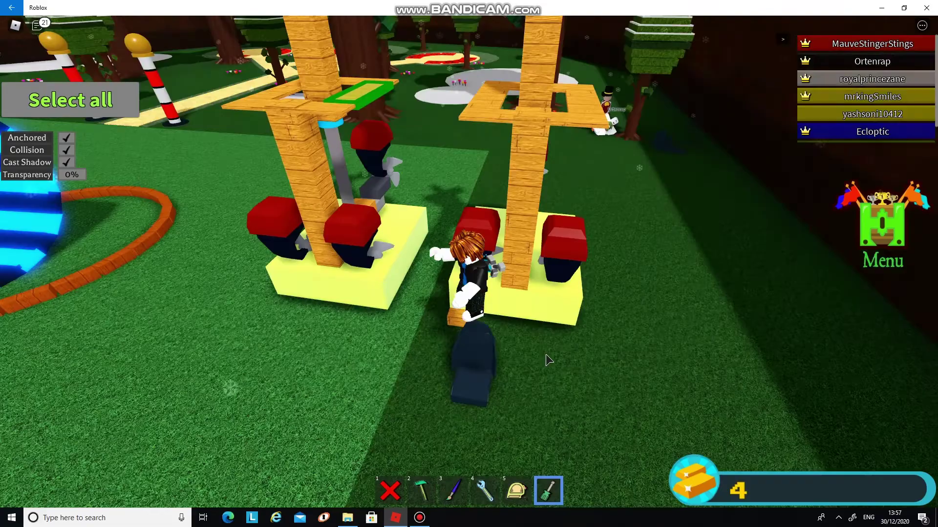
key("Left")
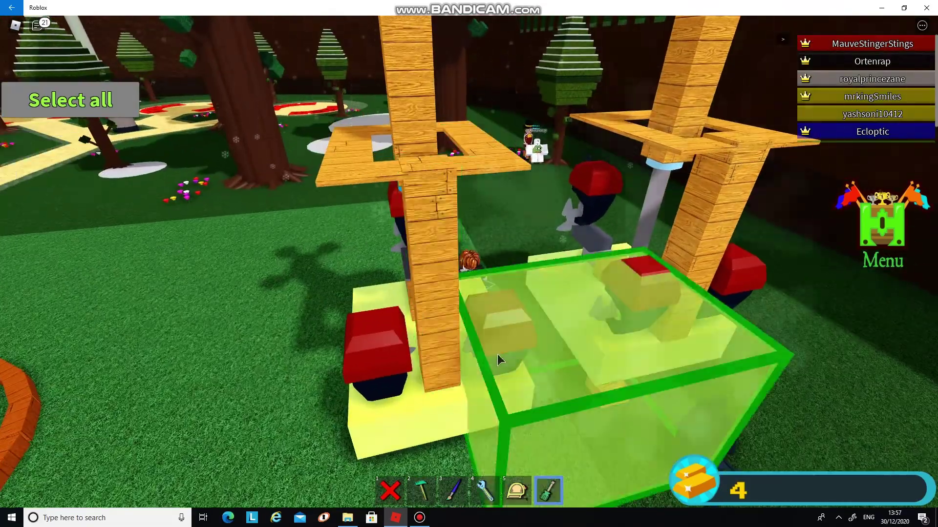
key("Left")
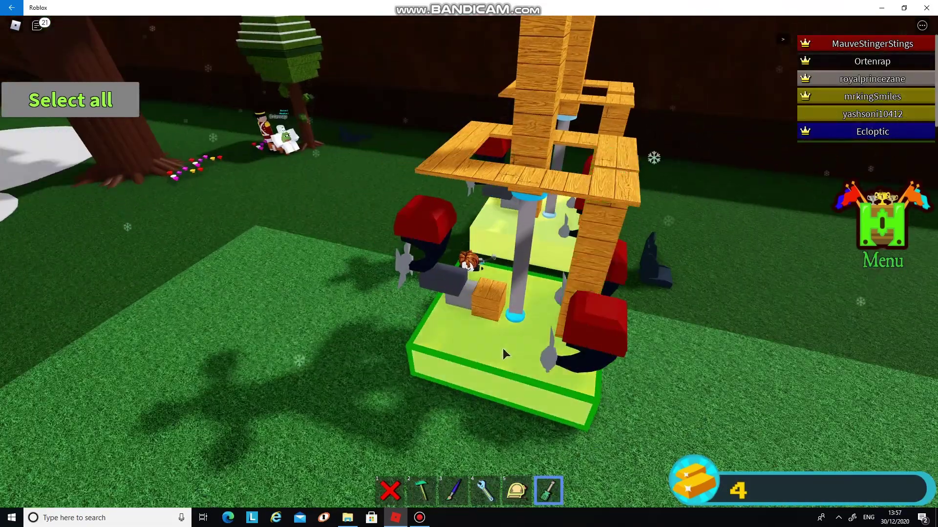
key("Left")
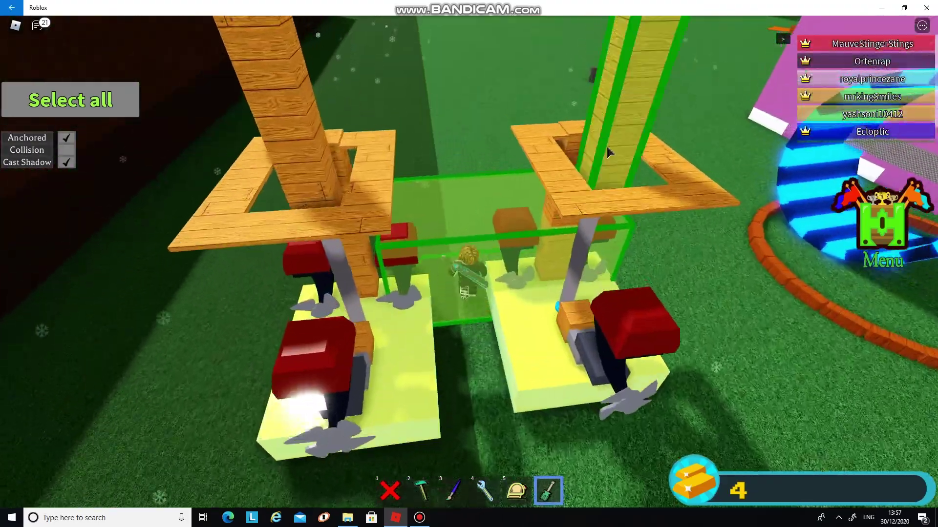
left_click(580, 196)
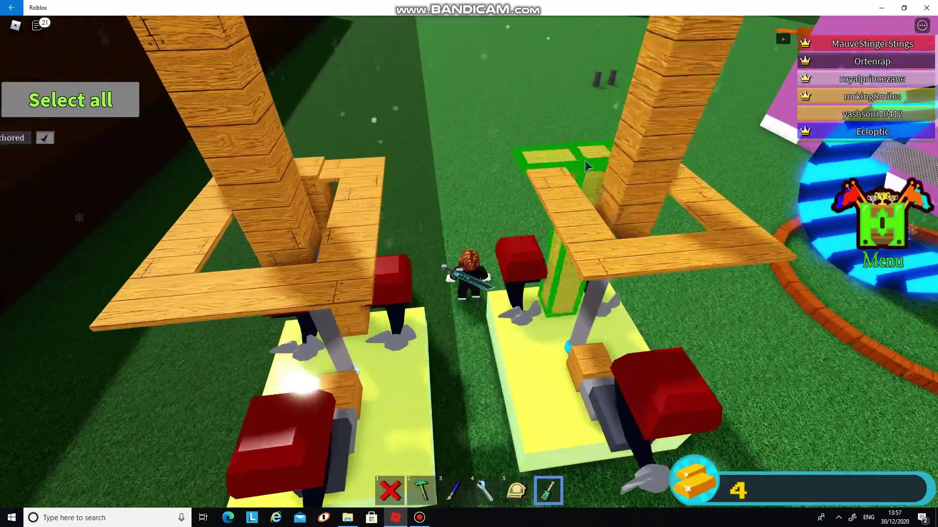
left_click(312, 208)
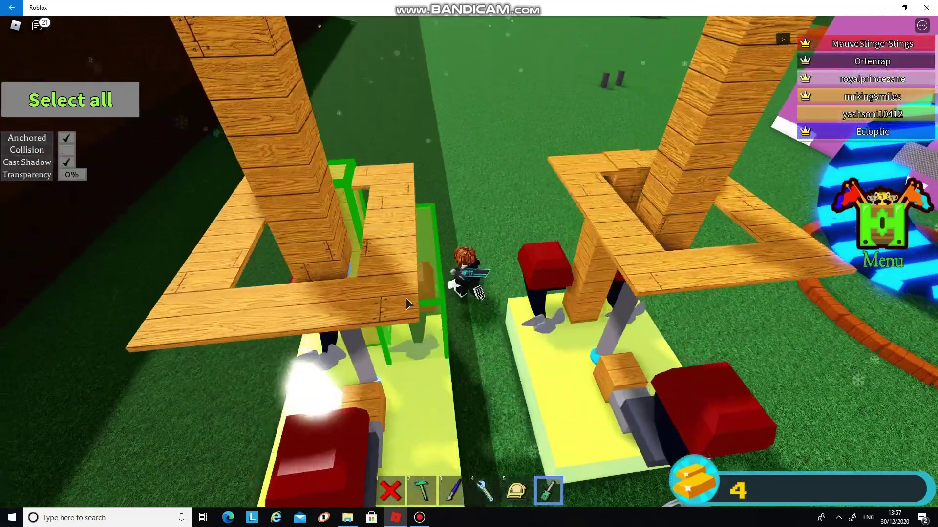
Walk the avatar into the dark seat in front of both drones and look around.
key("Left")
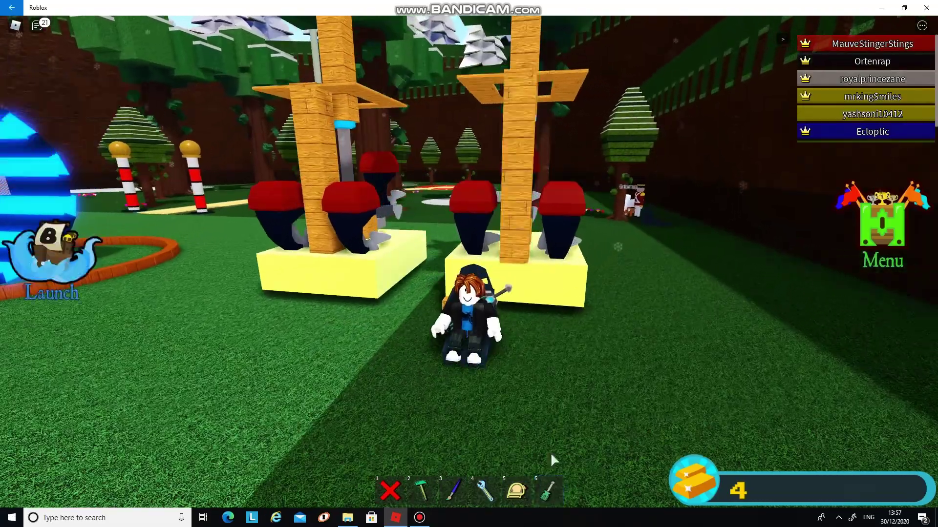
scroll(549, 439, "down", 3)
key("Left")
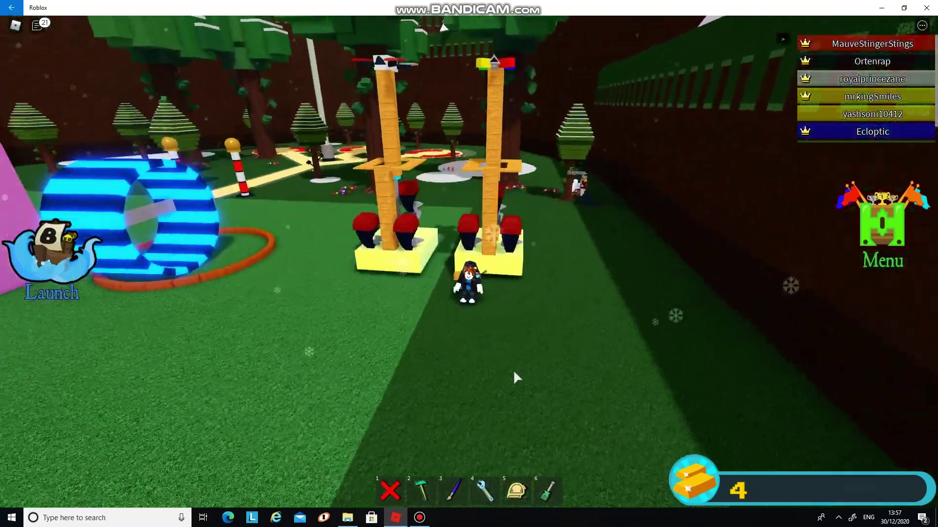
key("w")
scroll(513, 378, "up", 3)
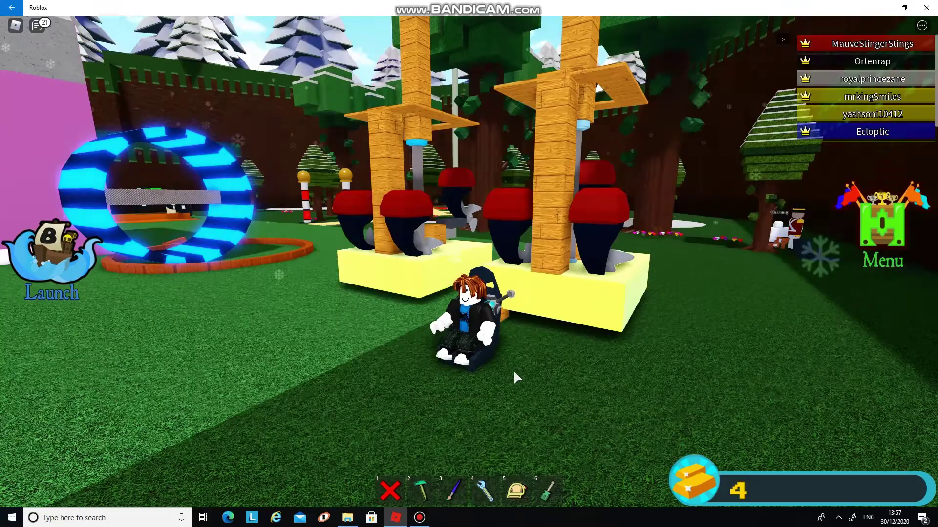
key("Right")
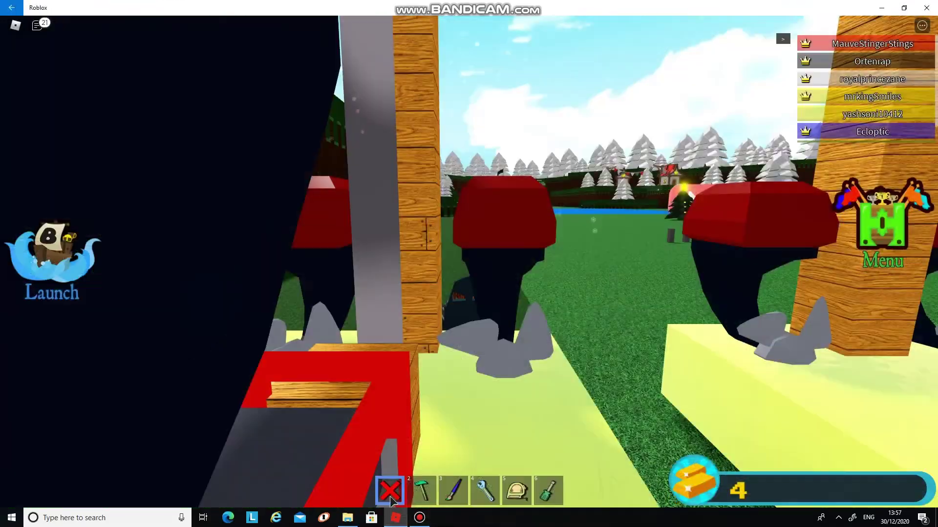
scroll(458, 432, "down", 5)
Unanchor every part of the build and watch the left drone tip over.
key("6")
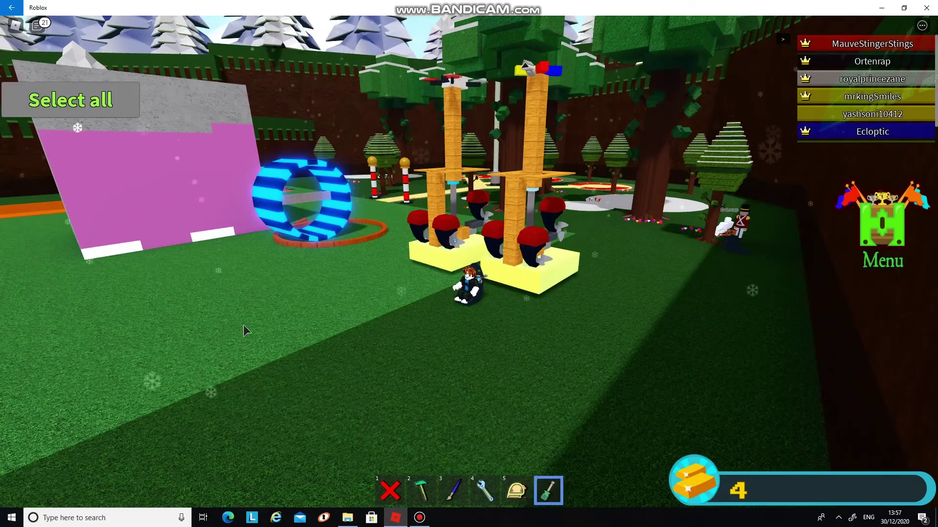
left_click(70, 101)
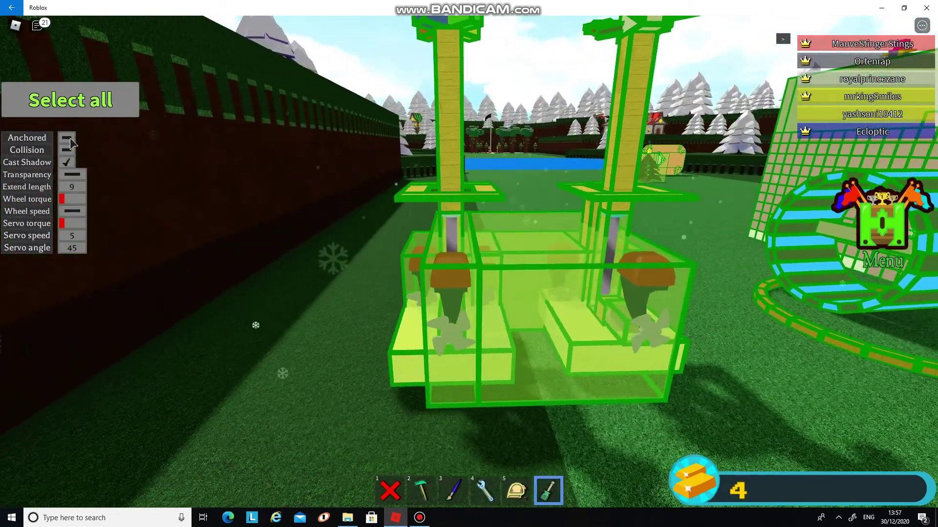
scroll(506, 389, "down", 3)
key("6")
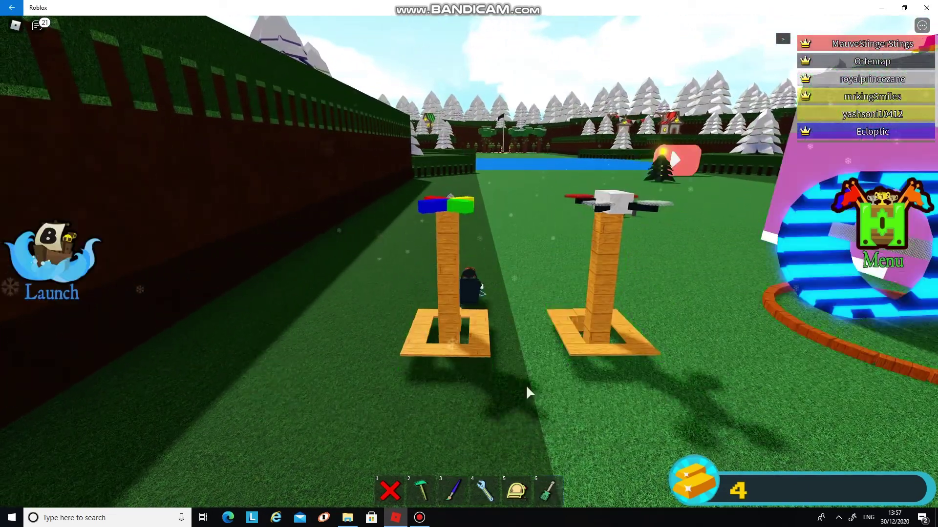
scroll(525, 392, "up", 2)
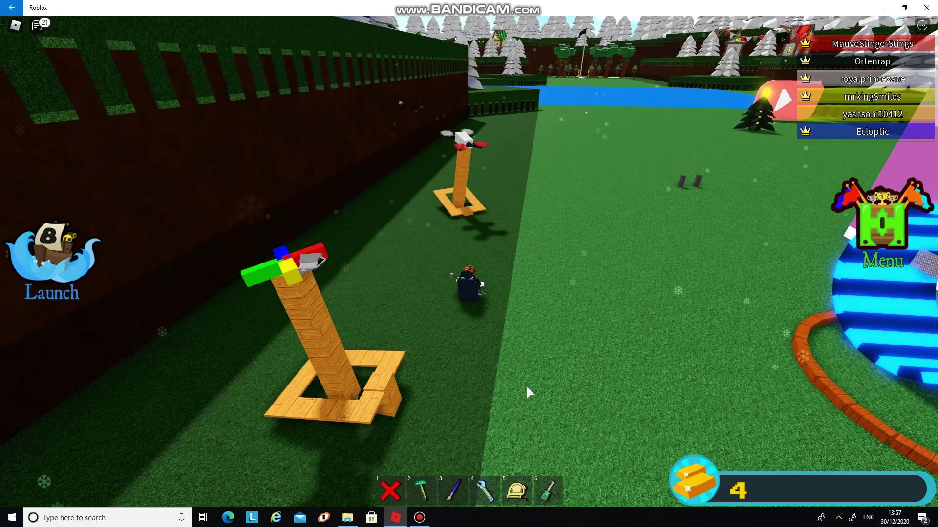
key("Page_Up")
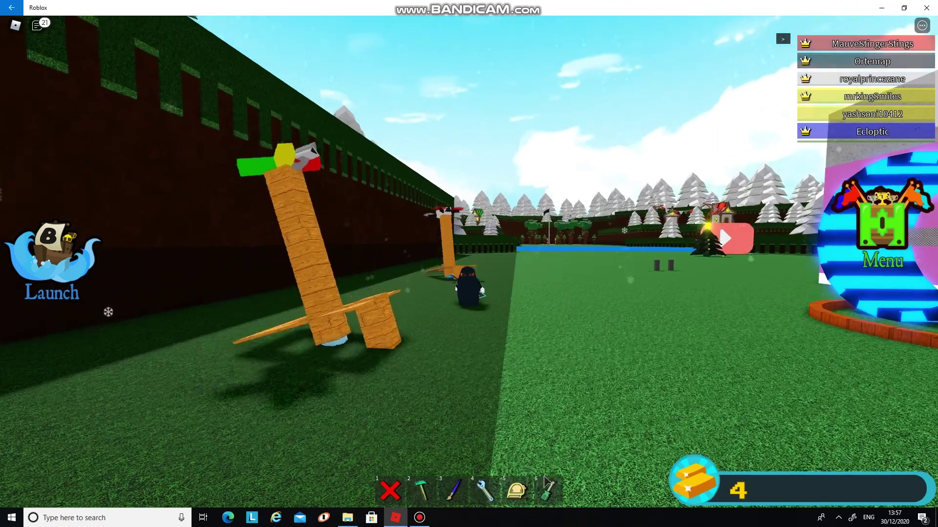
key("6")
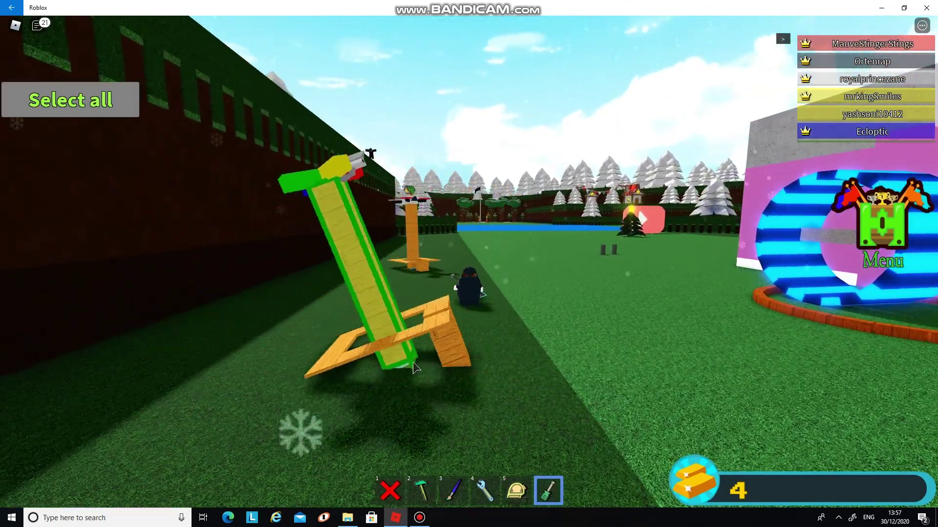
Raise Transparency from 25% to 100% on the drone's pole and base part.
left_click(389, 366)
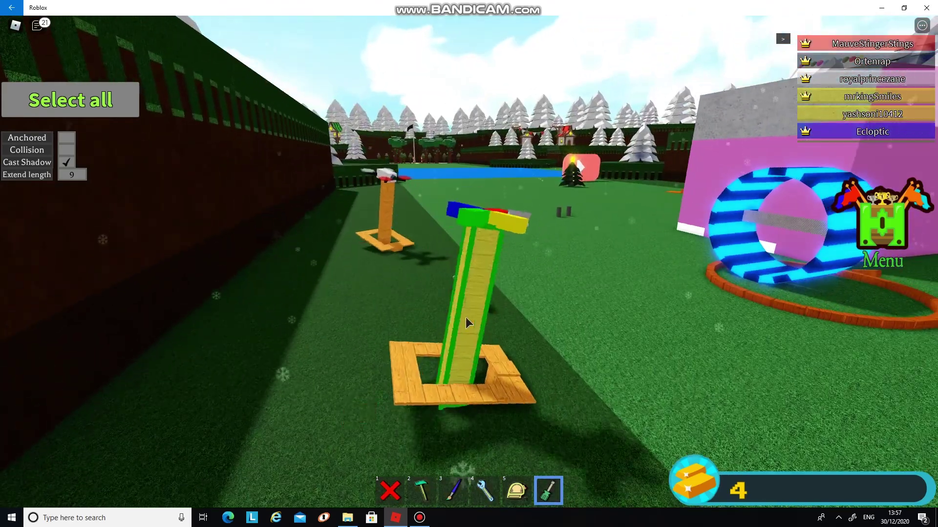
left_click(462, 356)
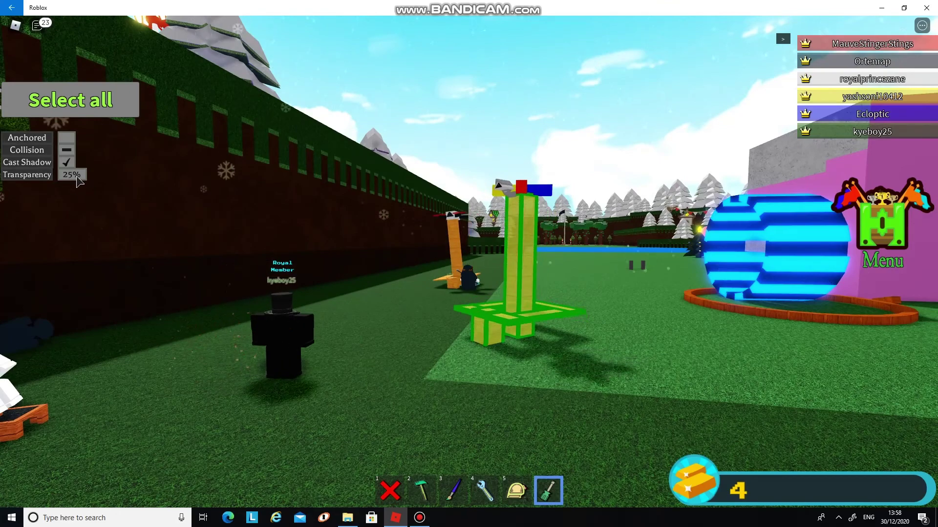
left_click(71, 175)
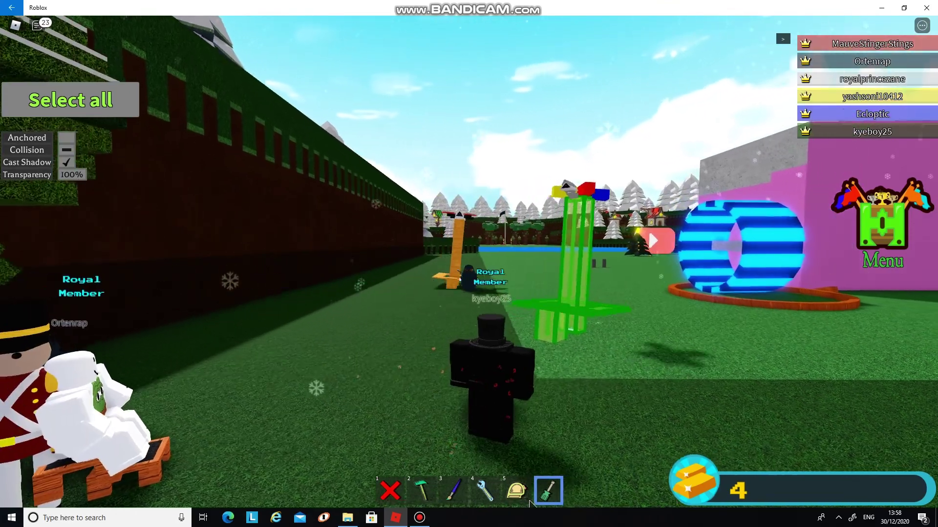
left_click(538, 499)
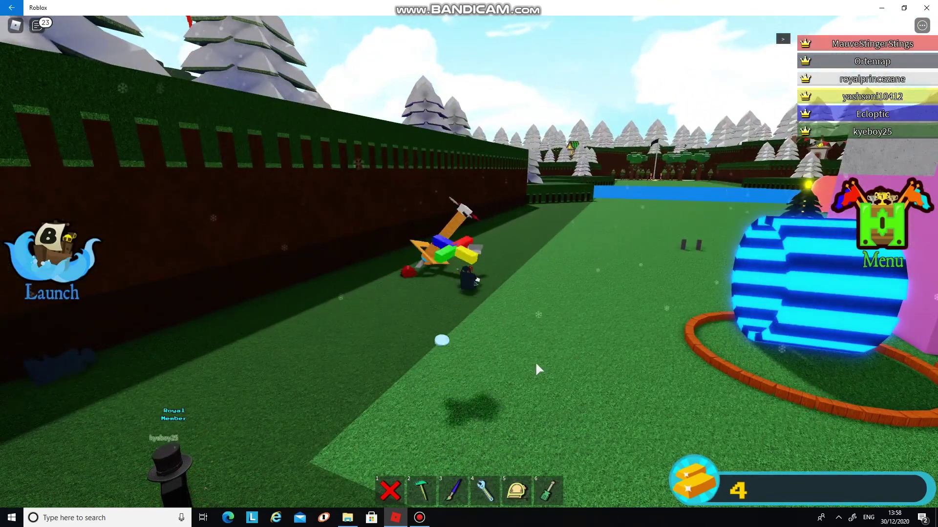